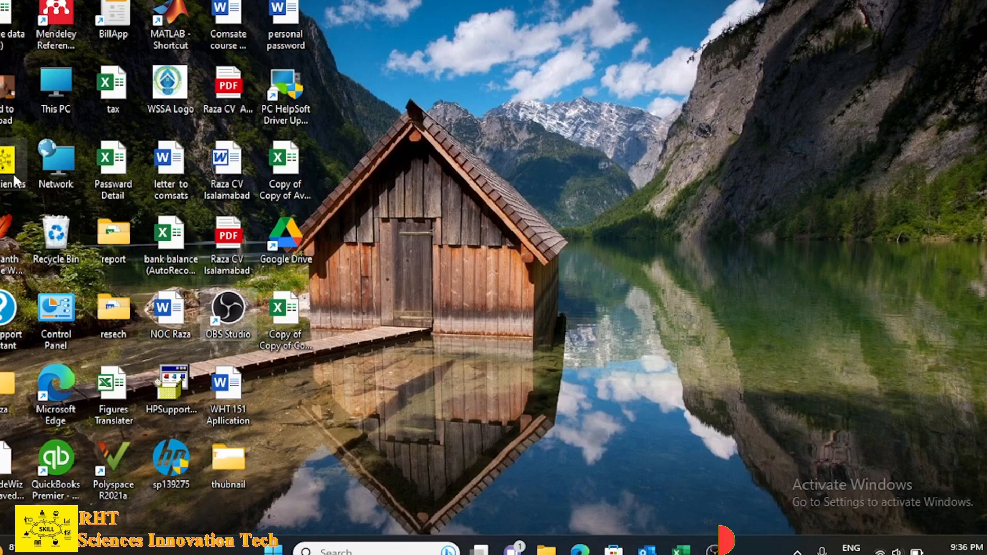
Open the RHT Sciences PDF from the desktop, decline making Acrobat the default, and close it without saving changes.
double_click(14, 172)
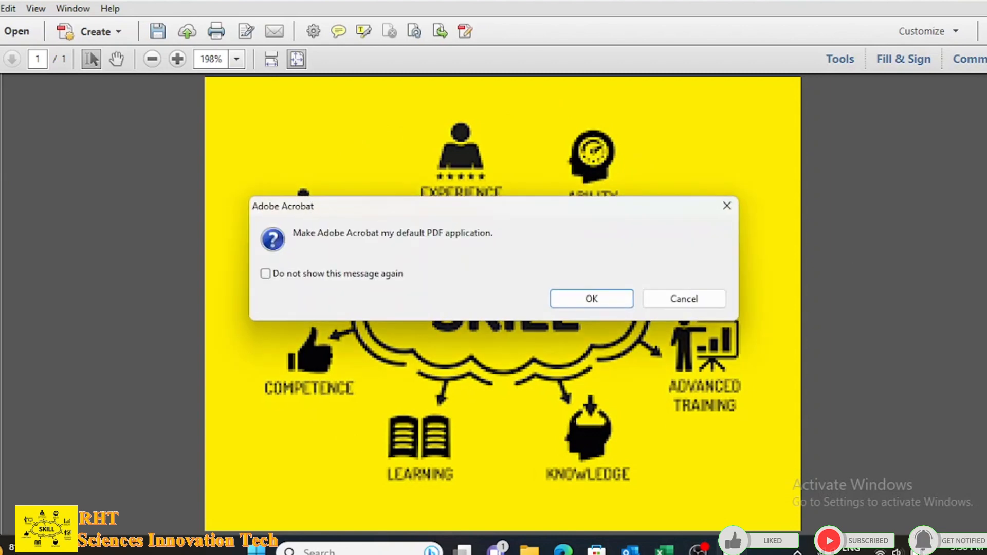
left_click(676, 302)
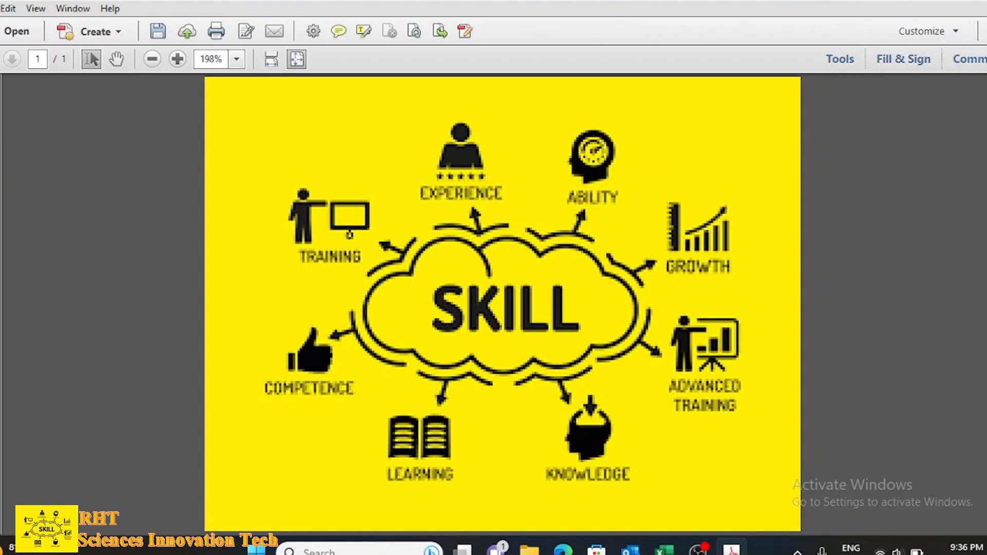
key("alt+F4")
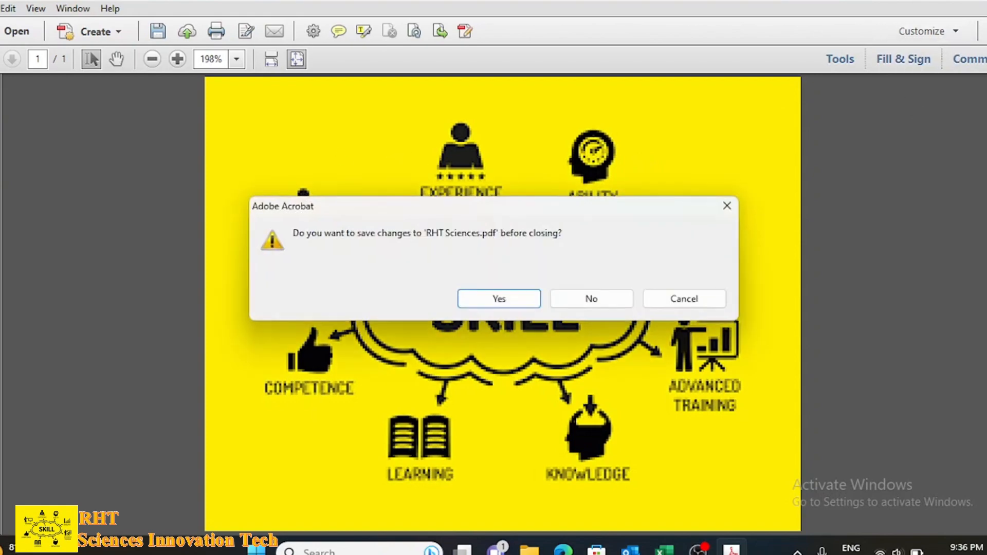
left_click(585, 305)
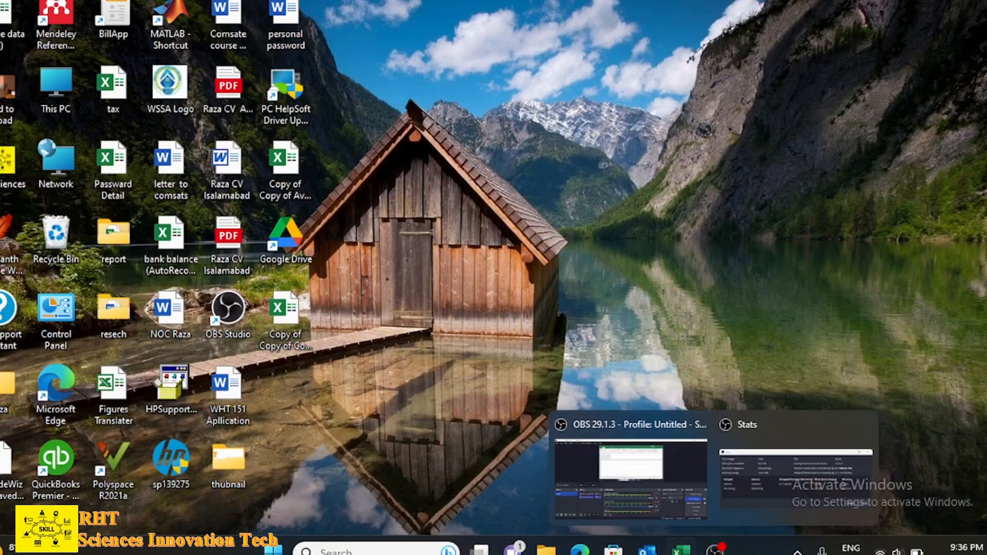
Switch to the Excel workbook, insert the RHT Sciences picture from the Desktop folder on Sheet2, and move it over columns S to V.
mouse_move(681, 549)
left_click(687, 501)
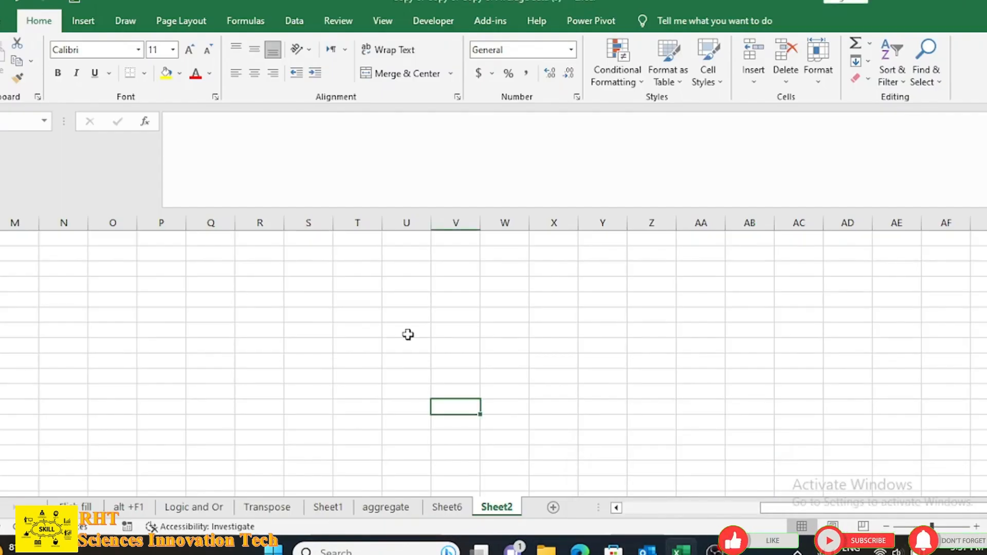
left_click(86, 23)
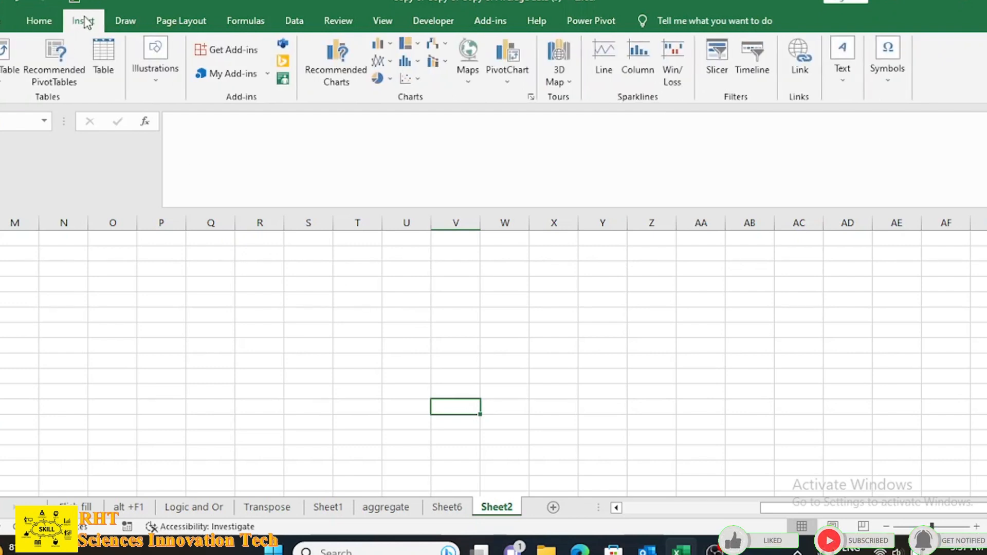
left_click(159, 84)
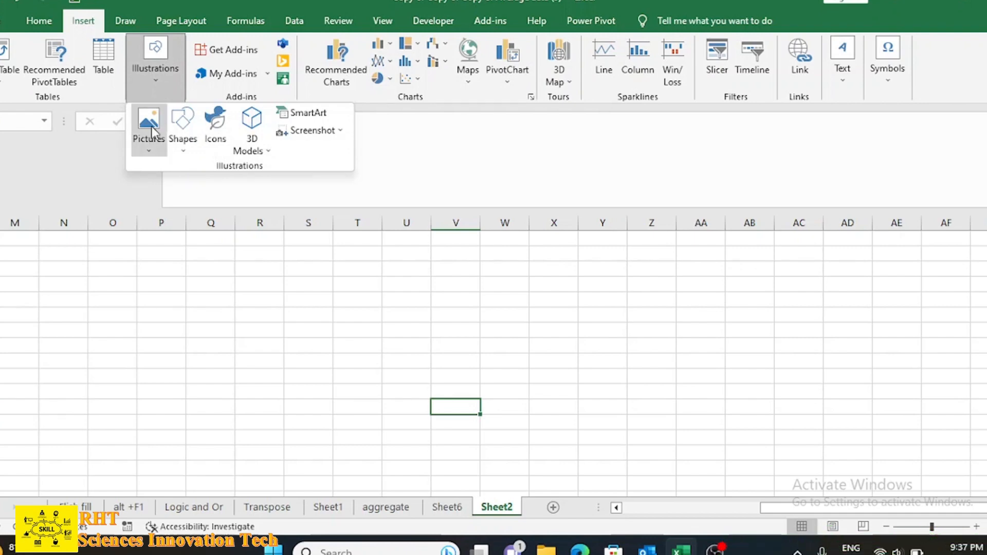
left_click(148, 152)
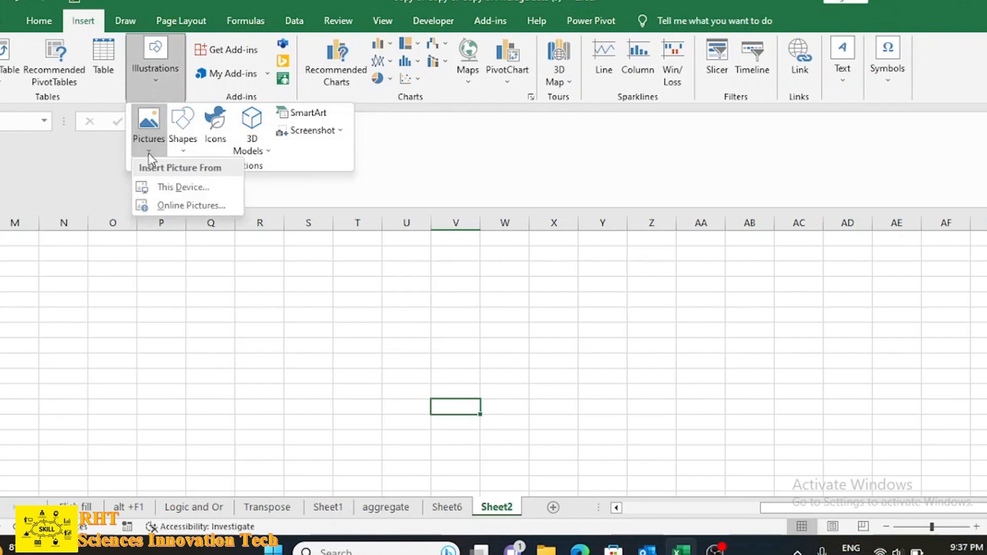
left_click(170, 192)
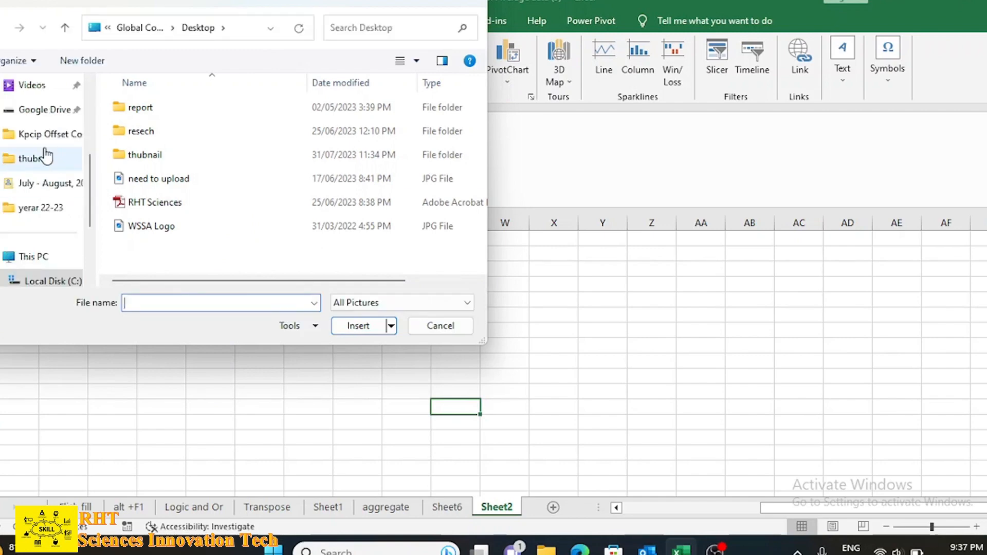
scroll(41, 155, "up", 5)
left_click(151, 206)
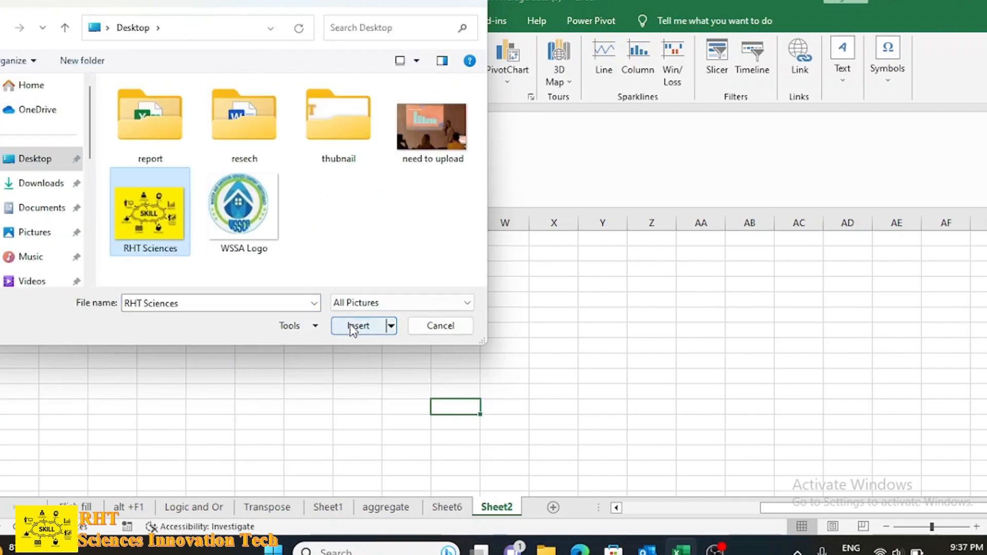
left_click(355, 326)
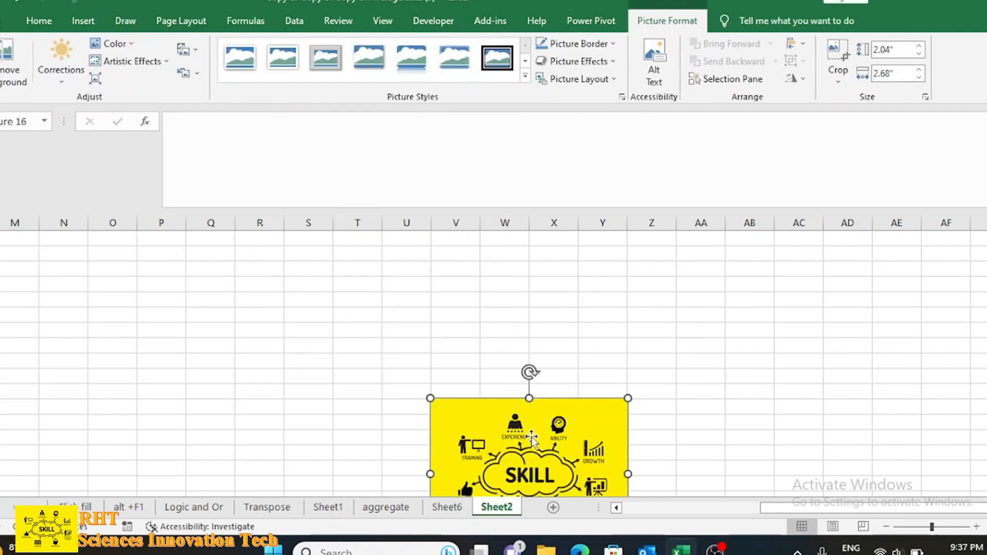
left_click_drag(532, 437, 384, 292)
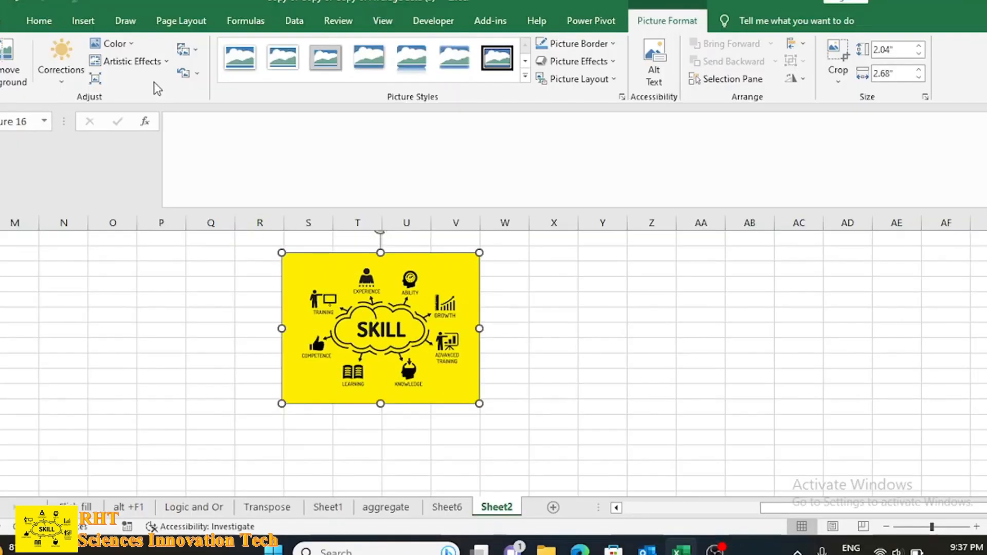
Recolor the picture with the blue preset, and replace that with the custom pink color #EAAEDF (RGB 234, 174, 223).
left_click(134, 45)
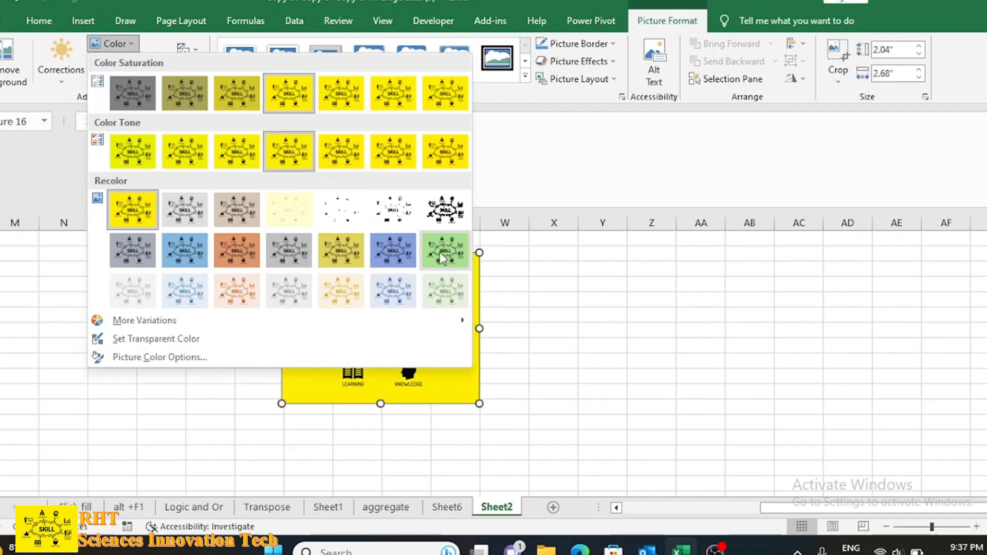
left_click(393, 254)
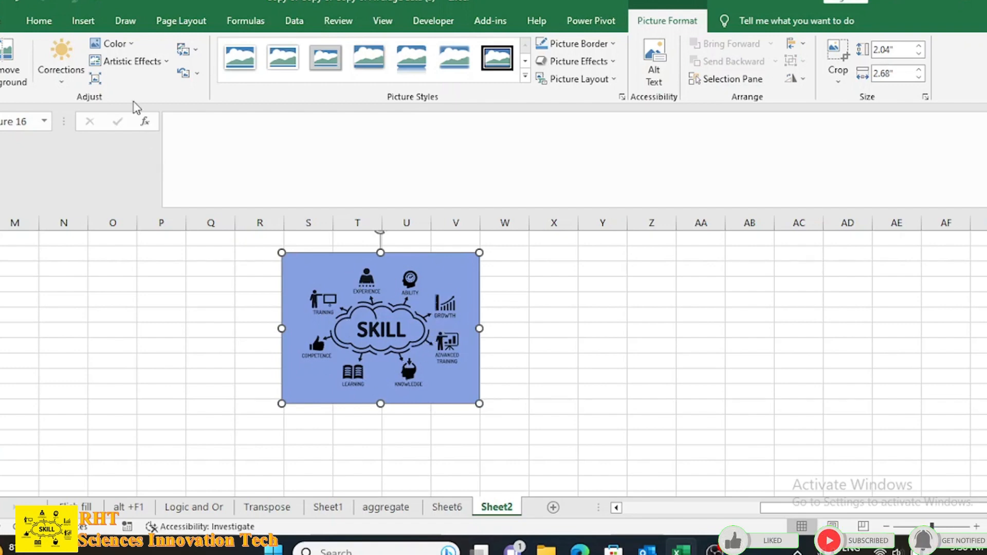
left_click(130, 48)
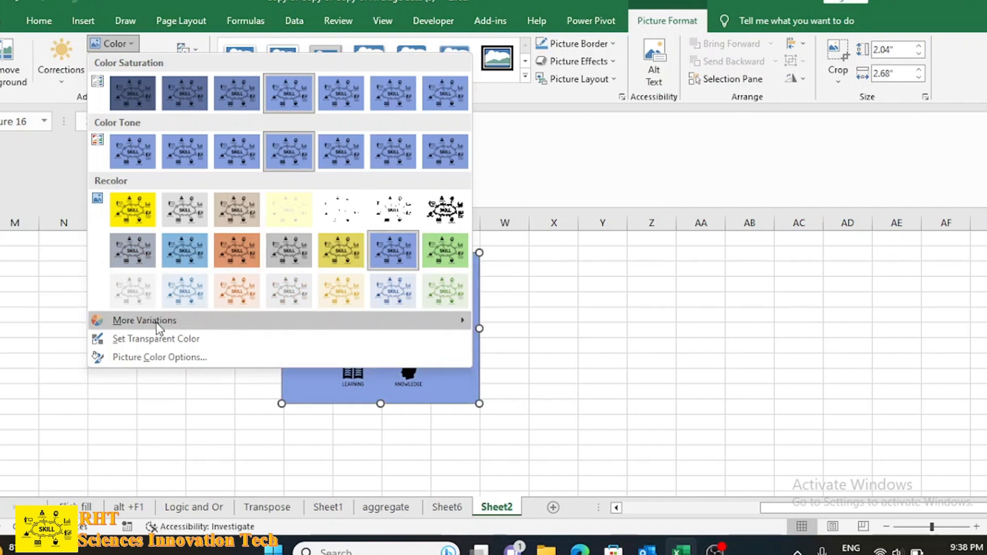
mouse_move(143, 330)
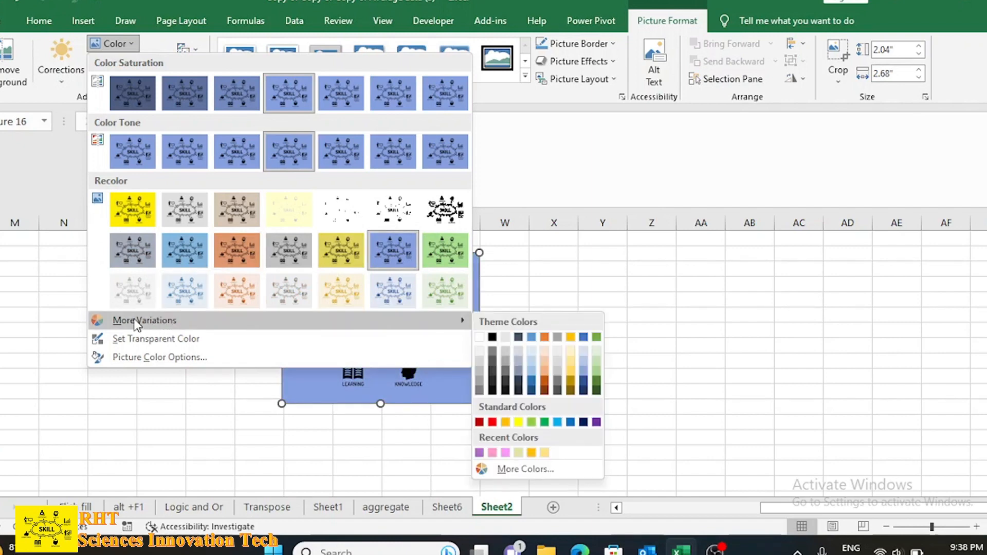
left_click(526, 469)
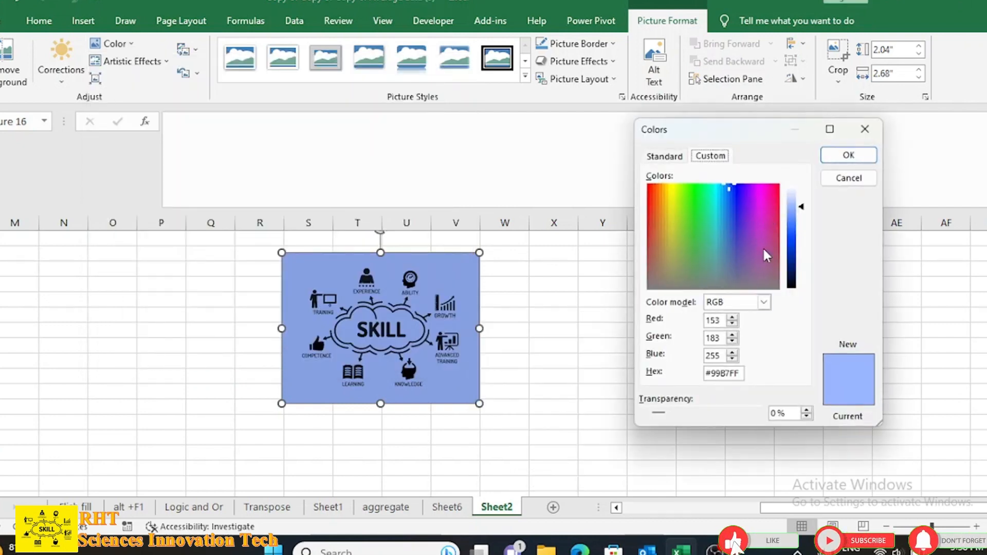
left_click(761, 227)
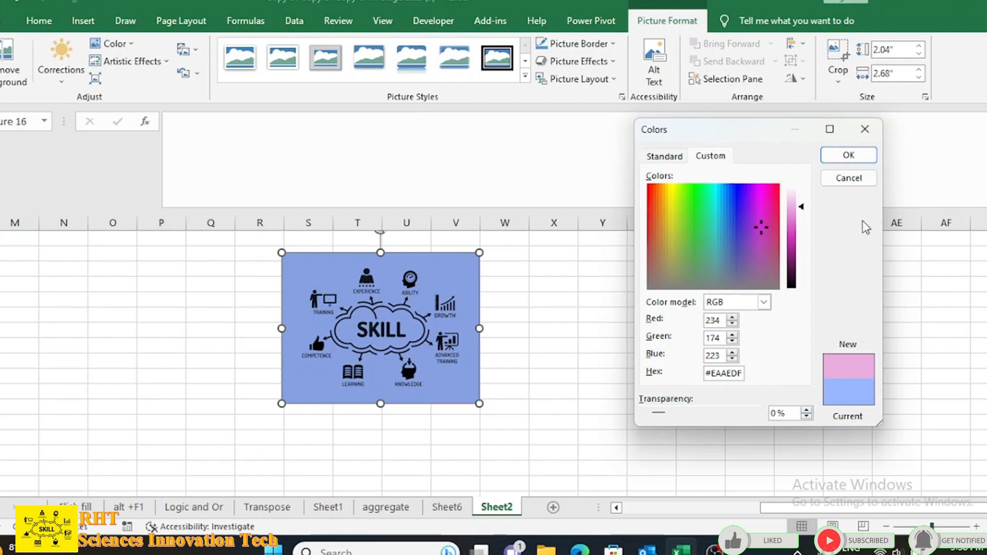
left_click(848, 156)
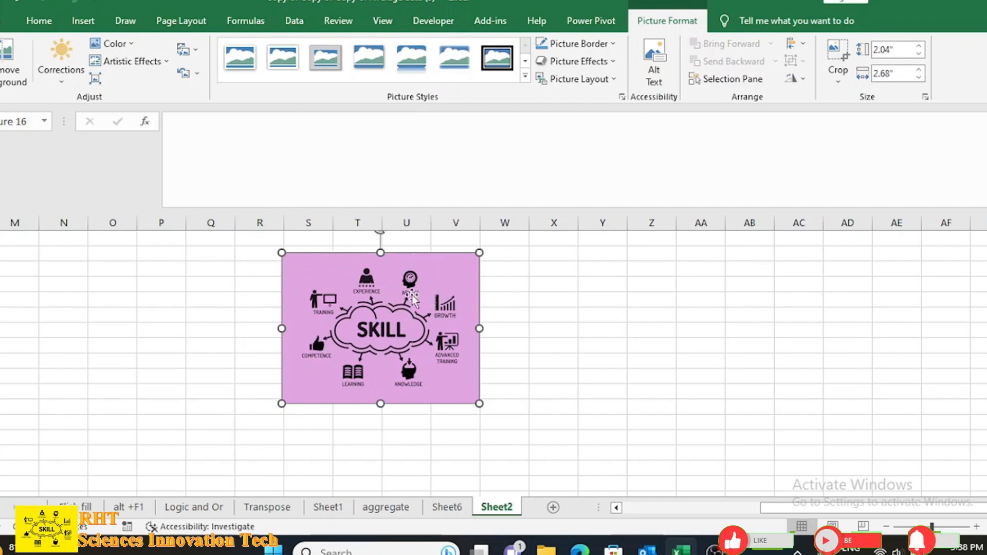
Try removing the picture's background, marking areas to keep and areas to remove, and discard all the changes.
left_click(3, 67)
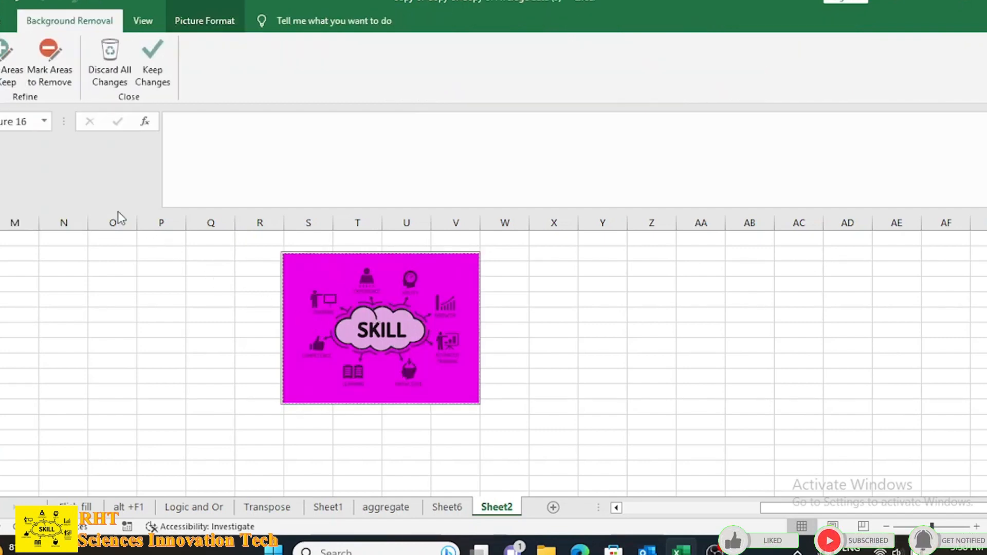
left_click(9, 57)
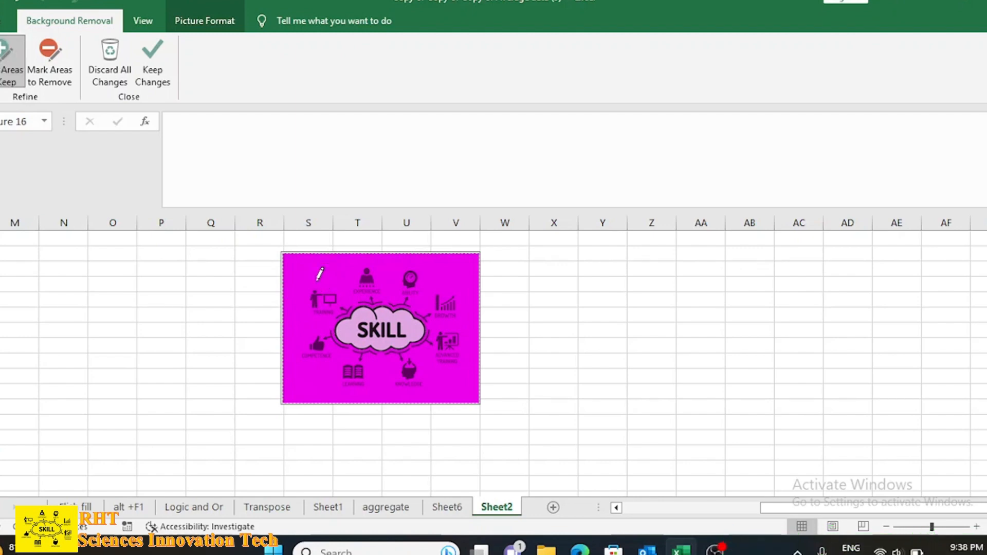
mouse_move(317, 280)
left_mouse_down()
mouse_move(302, 370)
mouse_move(409, 389)
mouse_move(478, 342)
mouse_move(441, 271)
mouse_move(334, 264)
mouse_move(316, 278)
left_mouse_up()
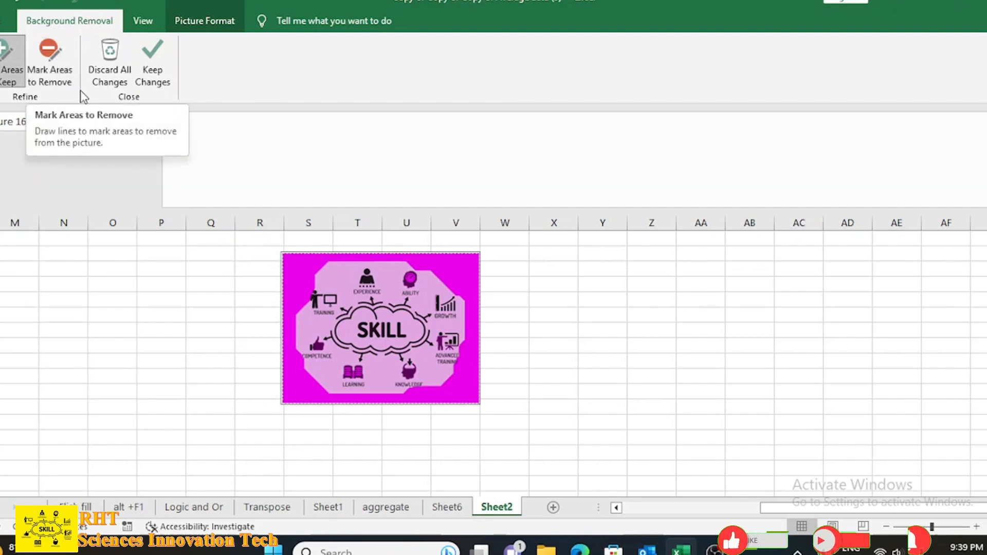
left_click(30, 60)
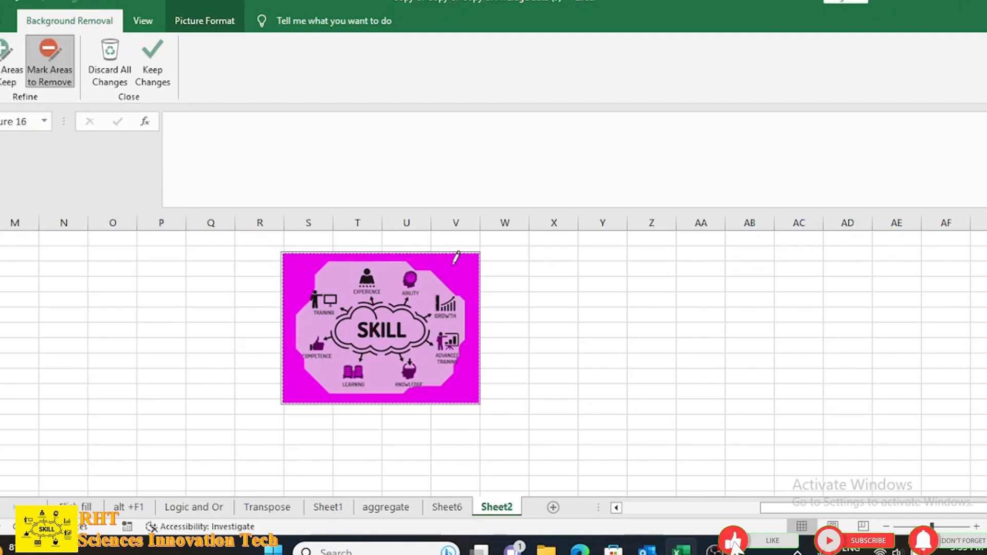
mouse_move(439, 284)
left_mouse_down()
mouse_move(433, 367)
mouse_move(455, 391)
mouse_move(482, 324)
mouse_move(469, 293)
mouse_move(442, 278)
left_mouse_up()
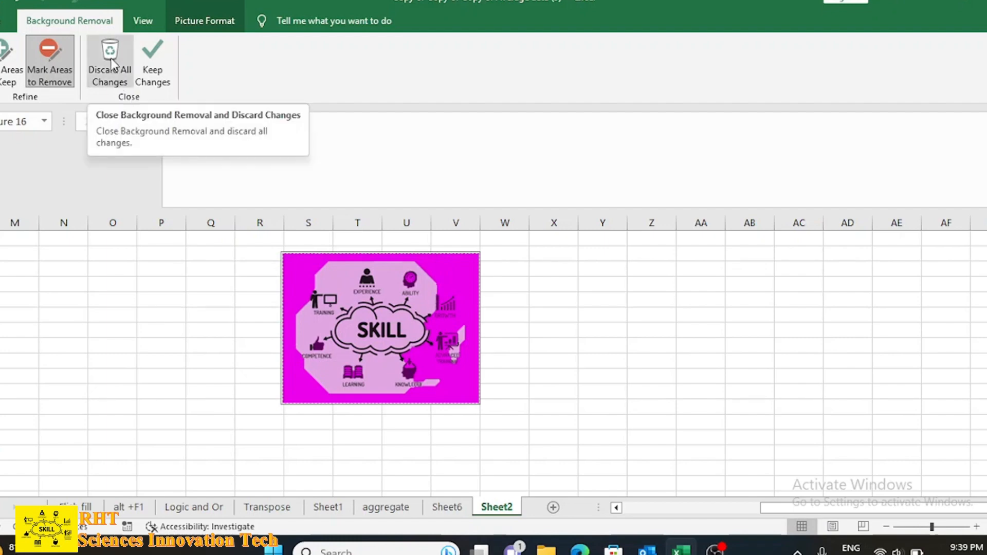
left_click(110, 71)
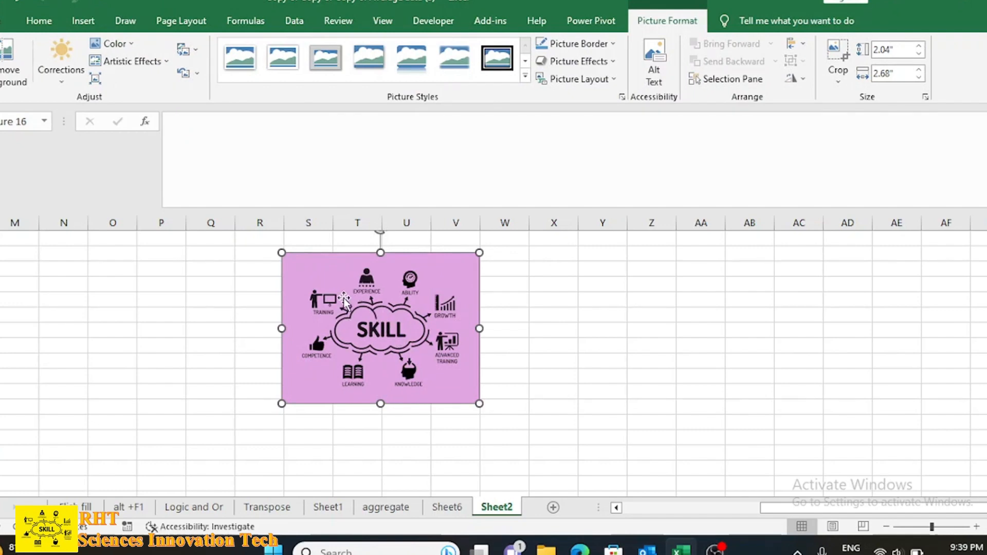
Correct the picture with the milder sharpening preset and the Brightness -20%, Contrast -20% preset.
left_click(63, 82)
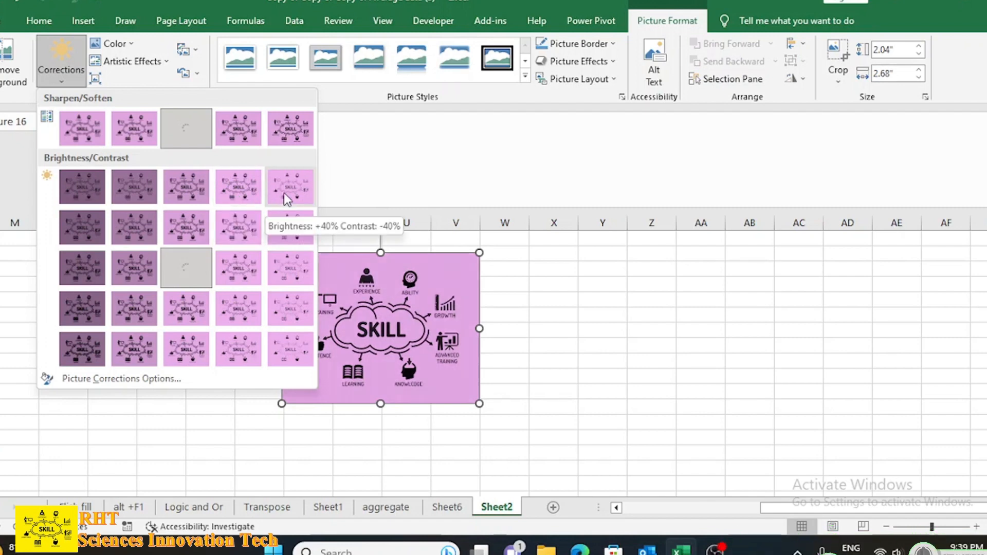
left_click(240, 133)
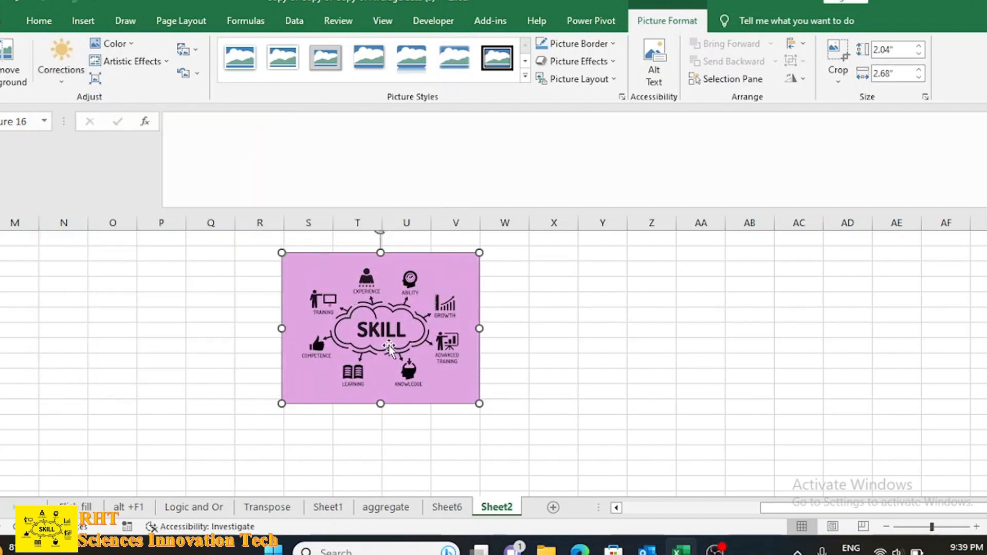
left_click(69, 83)
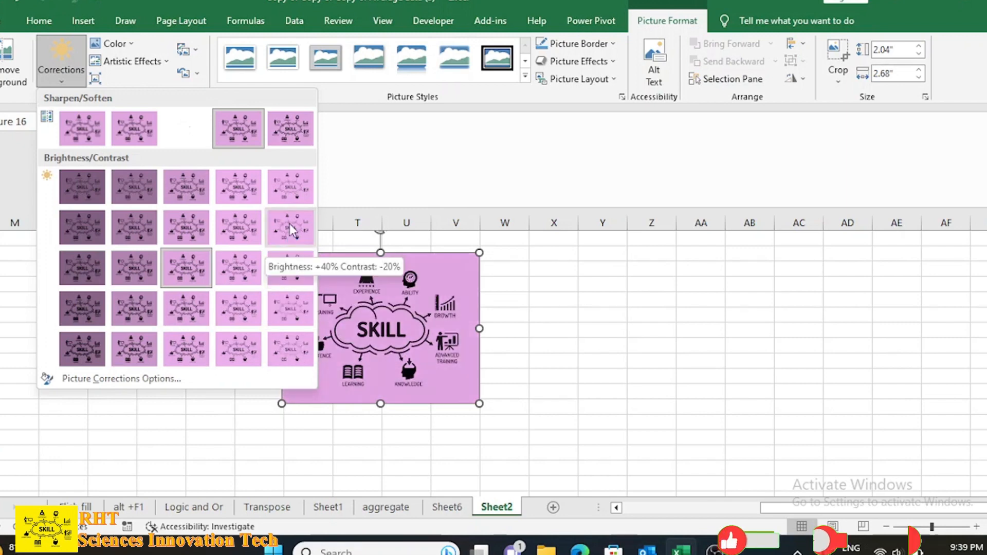
left_click(126, 241)
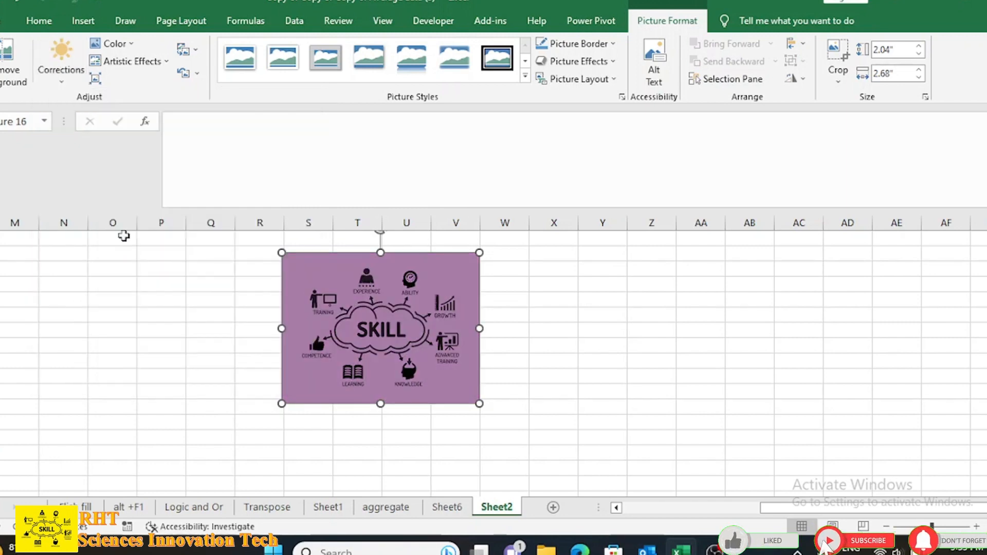
left_click(59, 81)
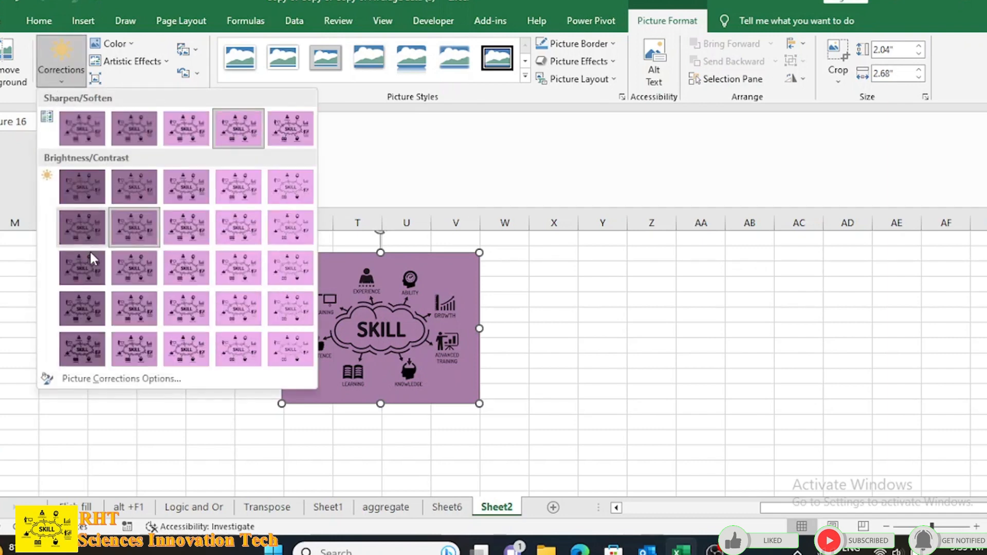
left_click(156, 85)
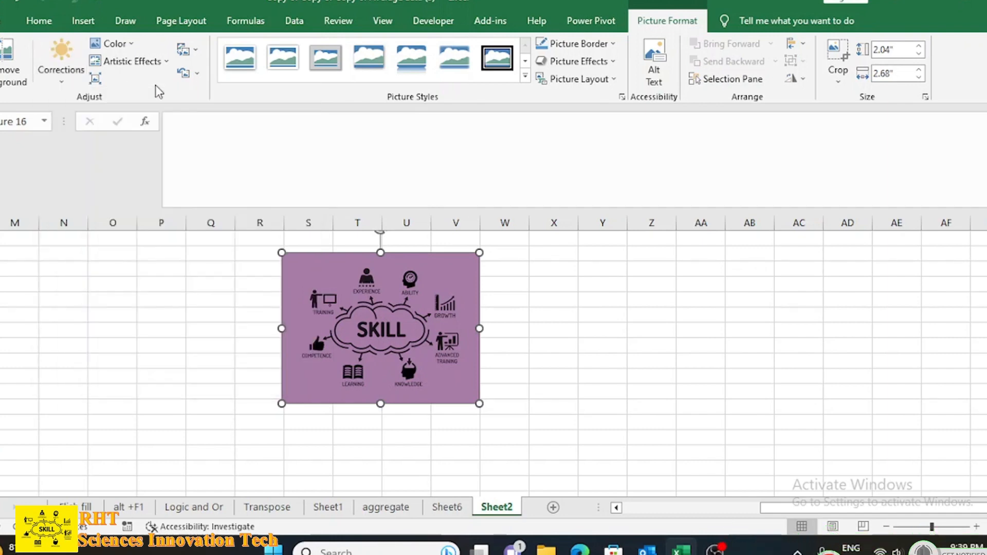
Preview the picture's artistic effects, examine the Shadow settings in its full effect options, and close them.
left_click(163, 62)
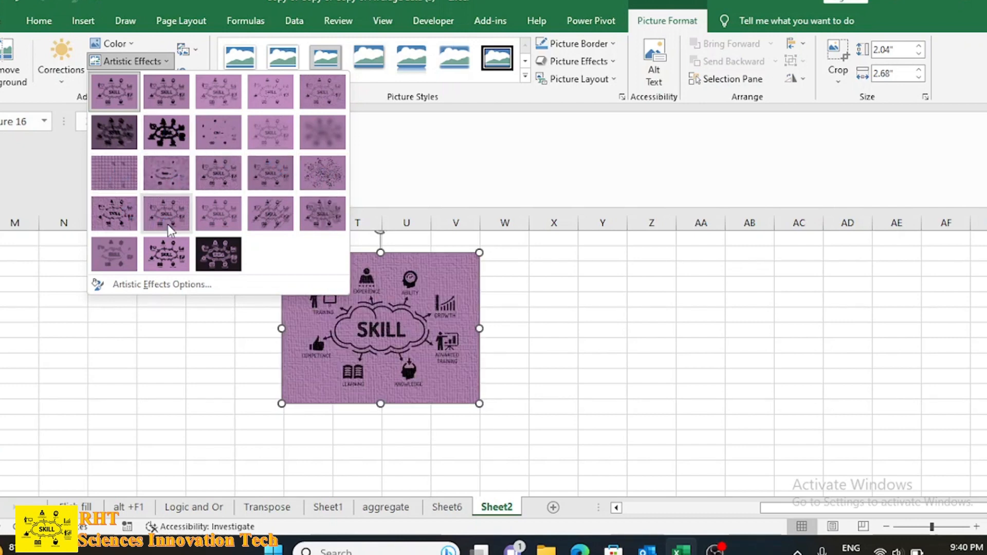
left_click(145, 285)
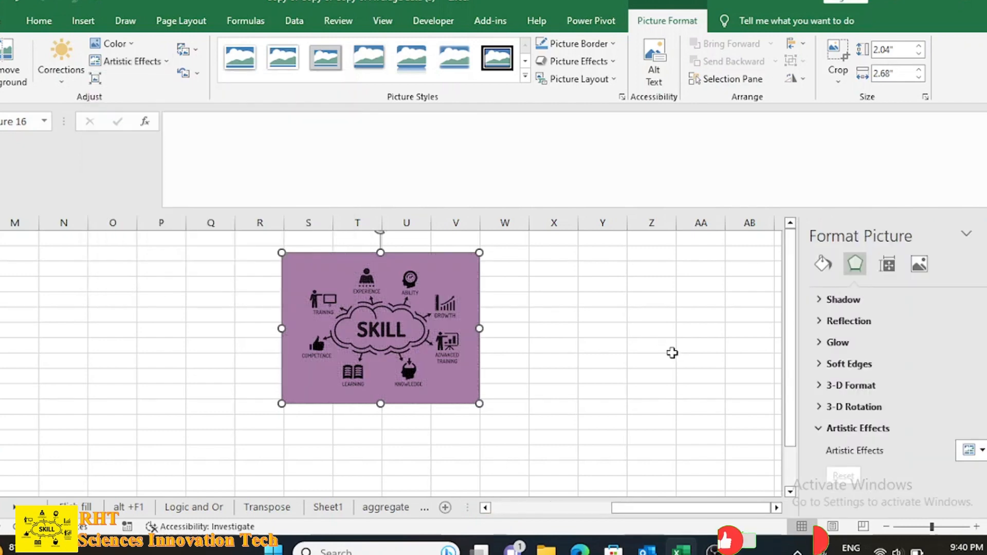
left_click(819, 303)
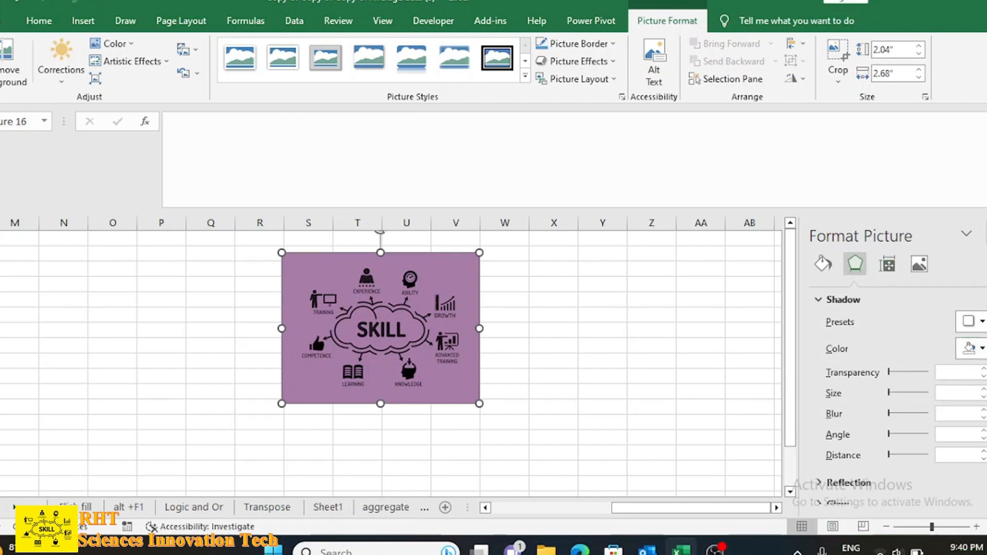
left_click(986, 233)
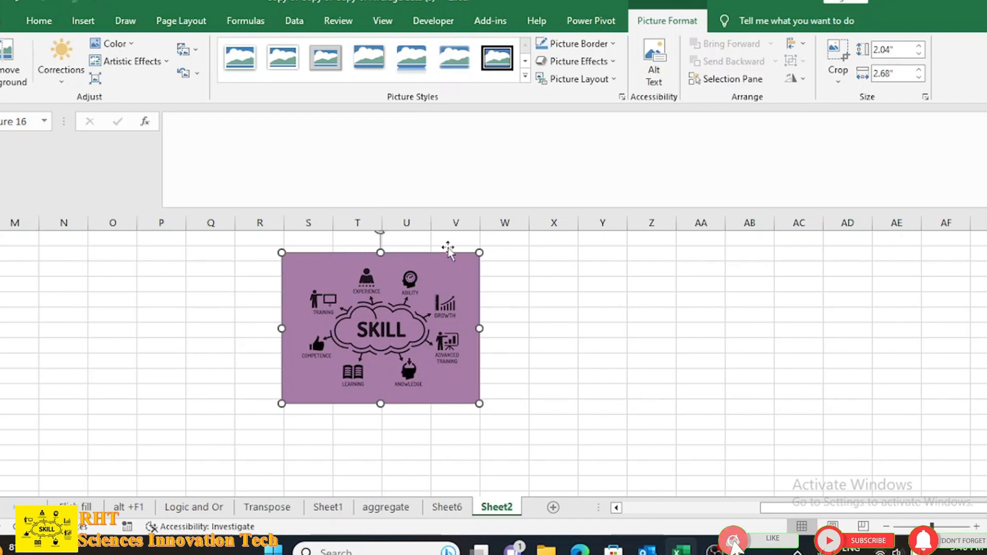
Check the picture's compression options without applying them, and give the SKILL picture the soft-edged rectangle style.
left_click(99, 82)
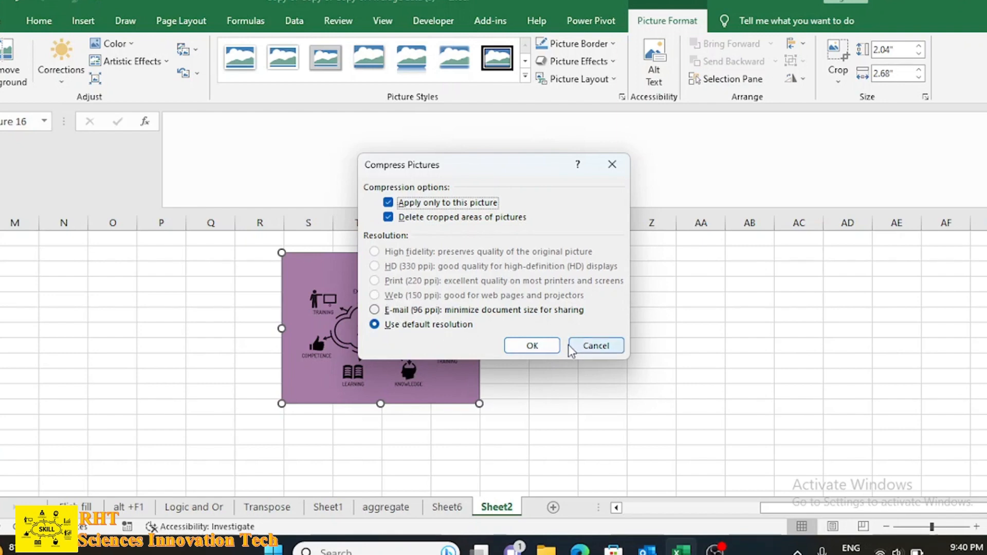
left_click(591, 346)
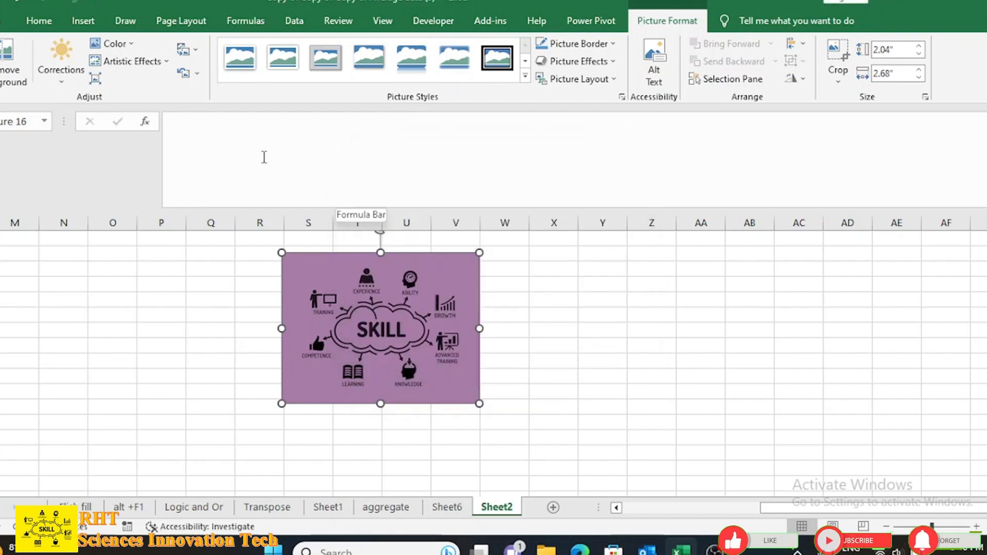
left_click(455, 59)
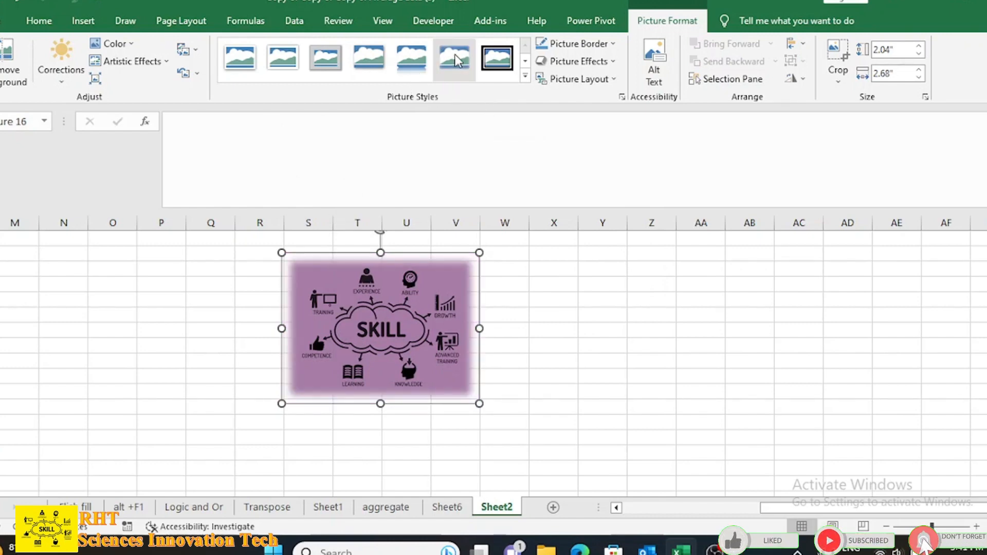
left_click(497, 59)
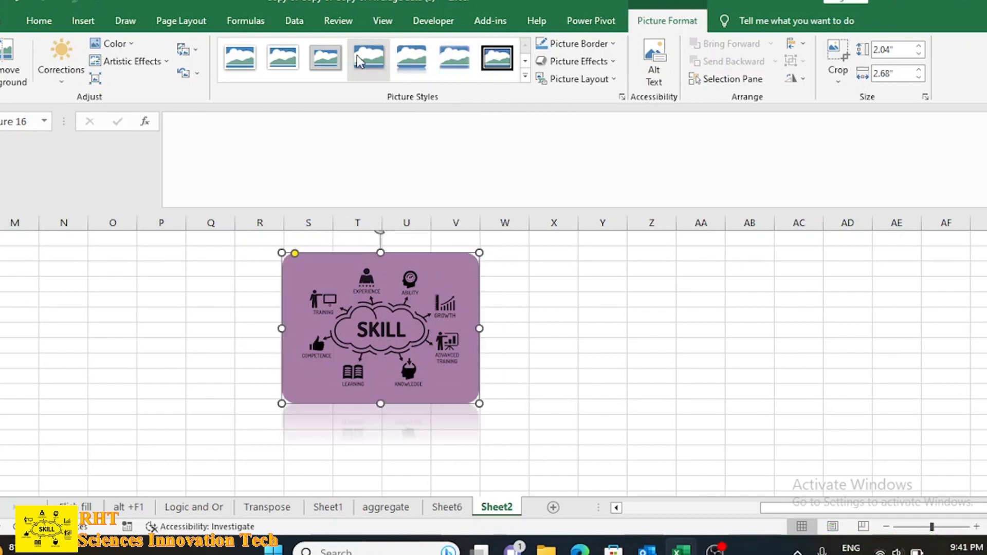
Preview the full range of picture styles, including the metal oval frame, and look through the picture layouts.
left_click(525, 75)
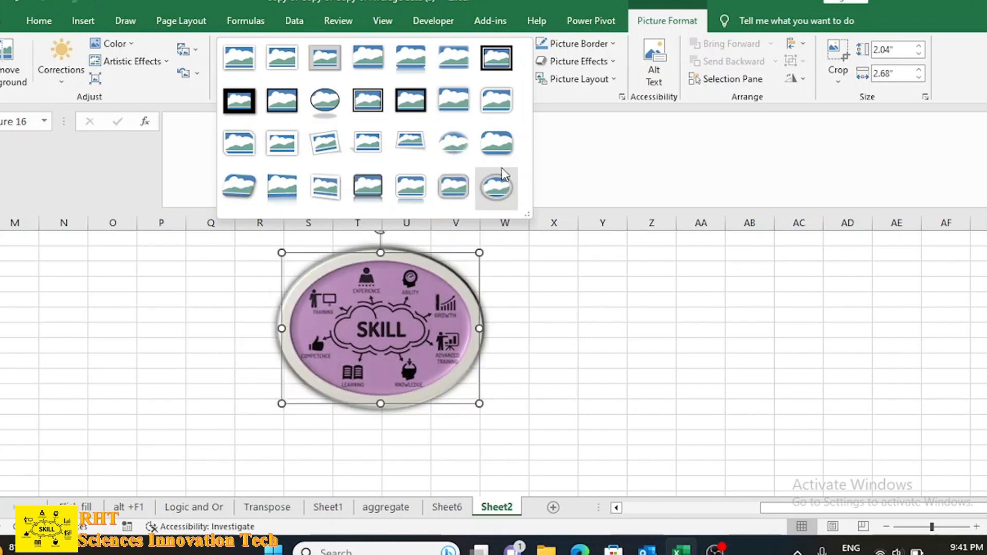
left_click(566, 84)
left_click(567, 83)
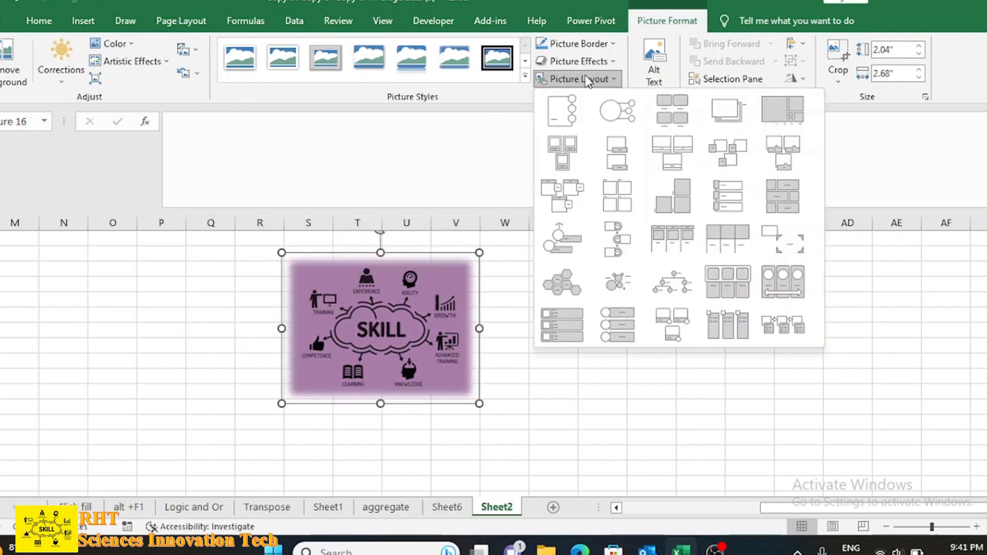
Start inserting an online picture, browse the Bing image categories and choose the Birds category.
left_click(83, 21)
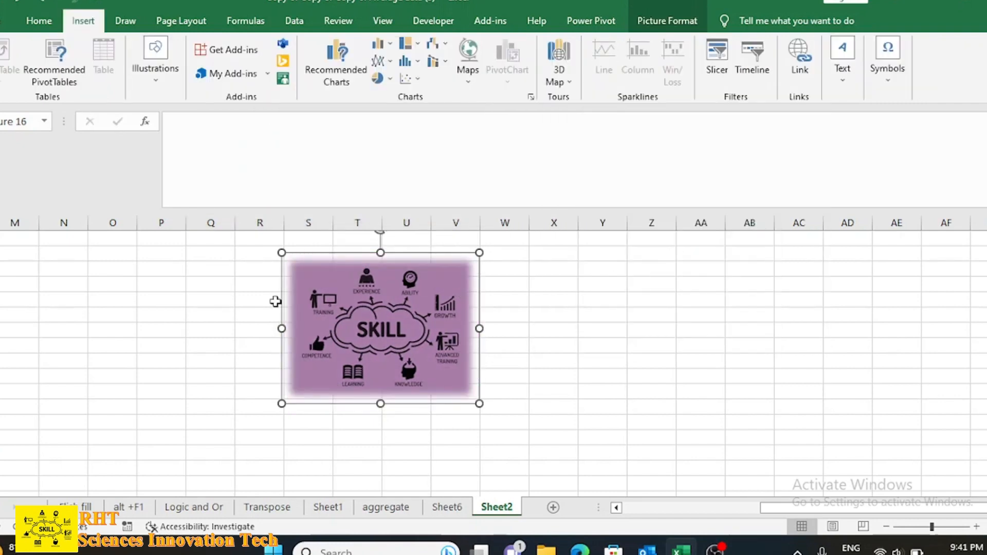
left_click(163, 70)
left_click(150, 146)
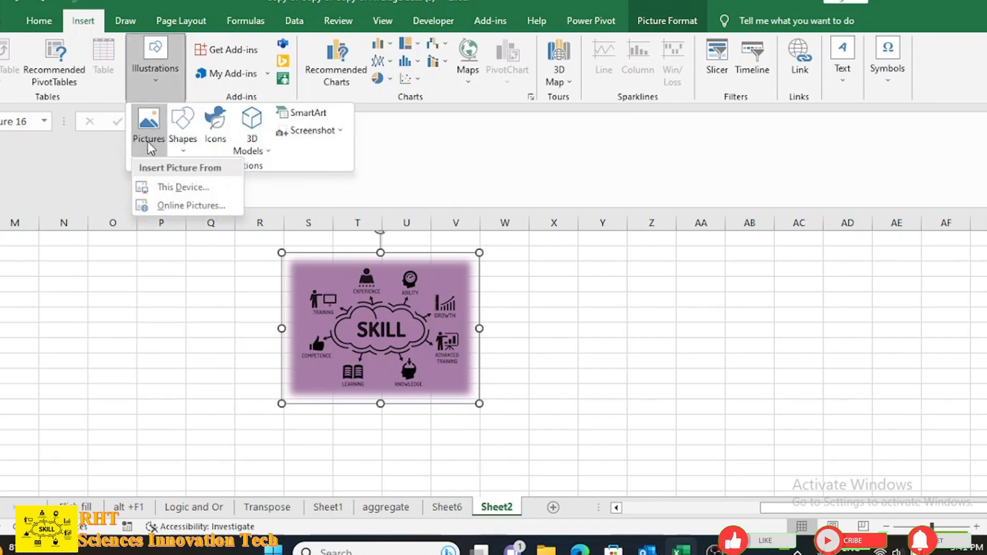
left_click(176, 206)
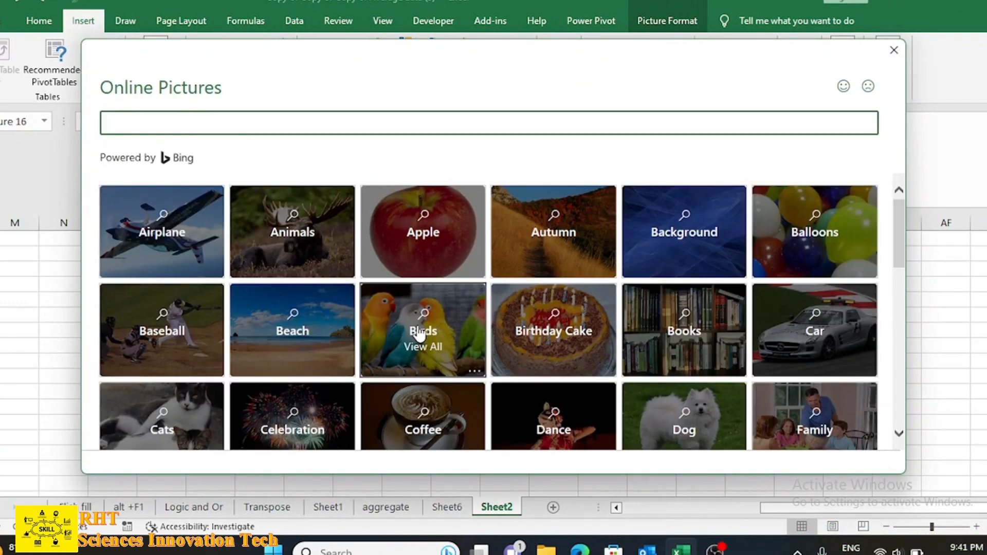
scroll(420, 332, "down", 2)
scroll(419, 332, "down", 6)
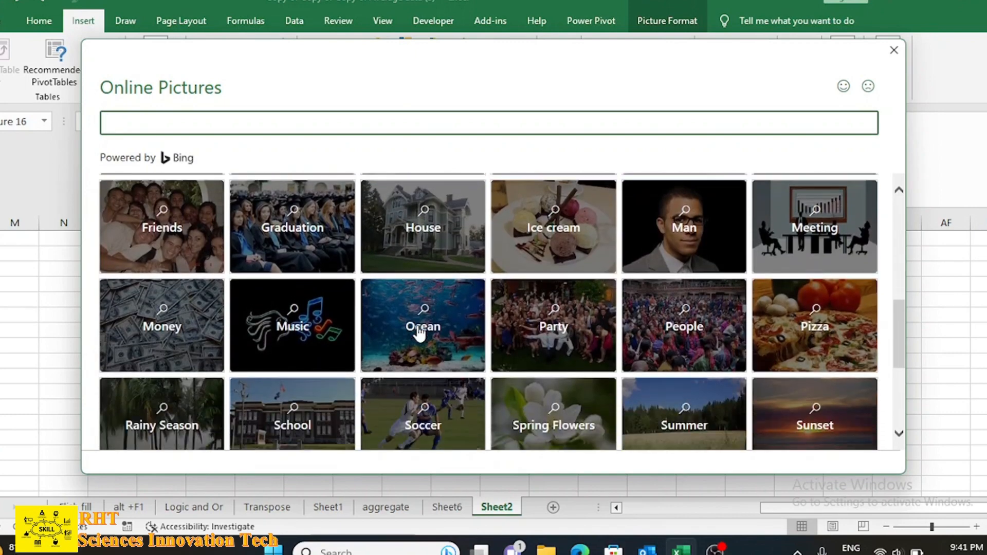
scroll(419, 332, "down", 3)
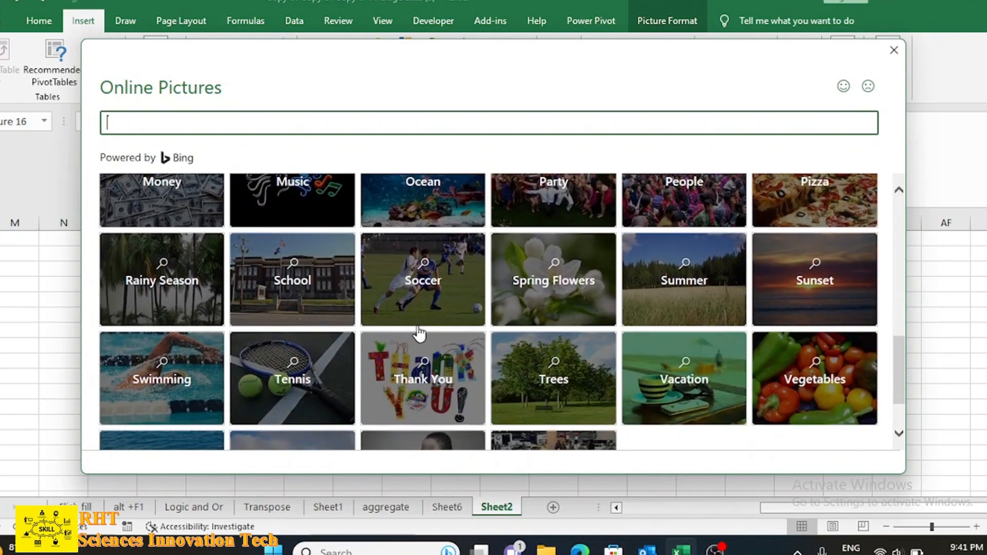
scroll(419, 332, "down", 2)
scroll(519, 311, "up", 10)
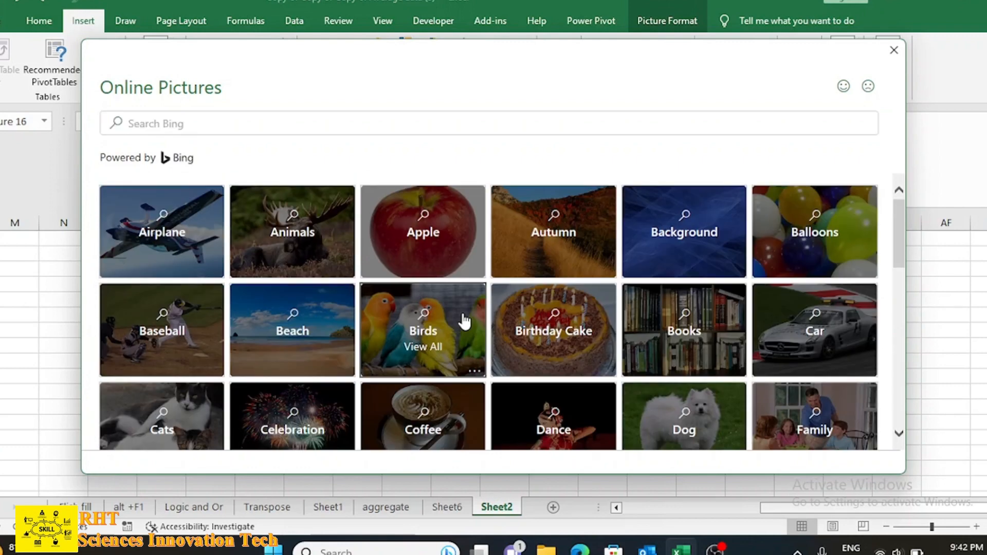
left_click(466, 319)
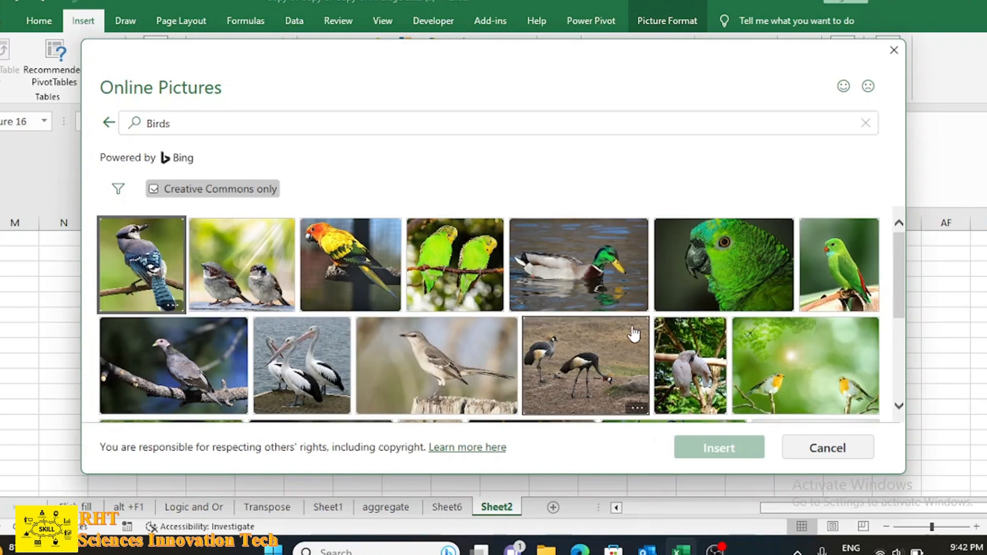
Insert the picture of the yellow bird on purple flowers from the Birds results.
scroll(551, 343, "down", 5)
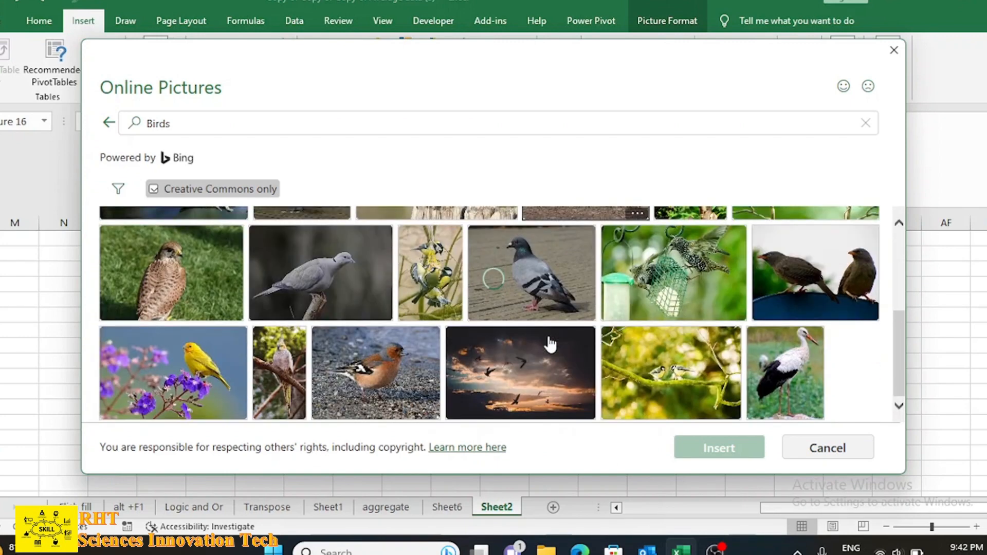
left_click(180, 383)
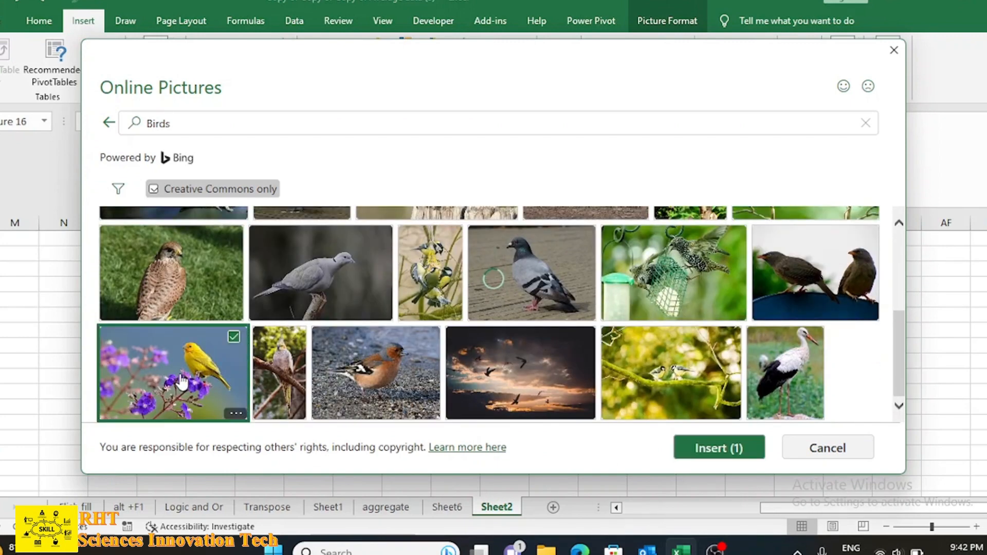
left_click(712, 460)
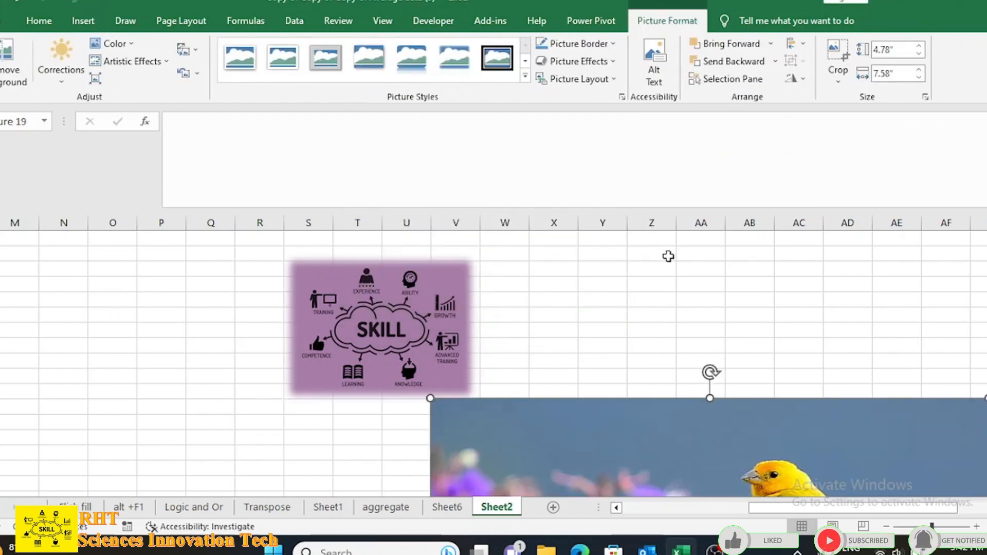
Move the bird picture below the SKILL picture so that it starts at column N.
scroll(669, 256, "down", 5)
left_click_drag(703, 355, 336, 358)
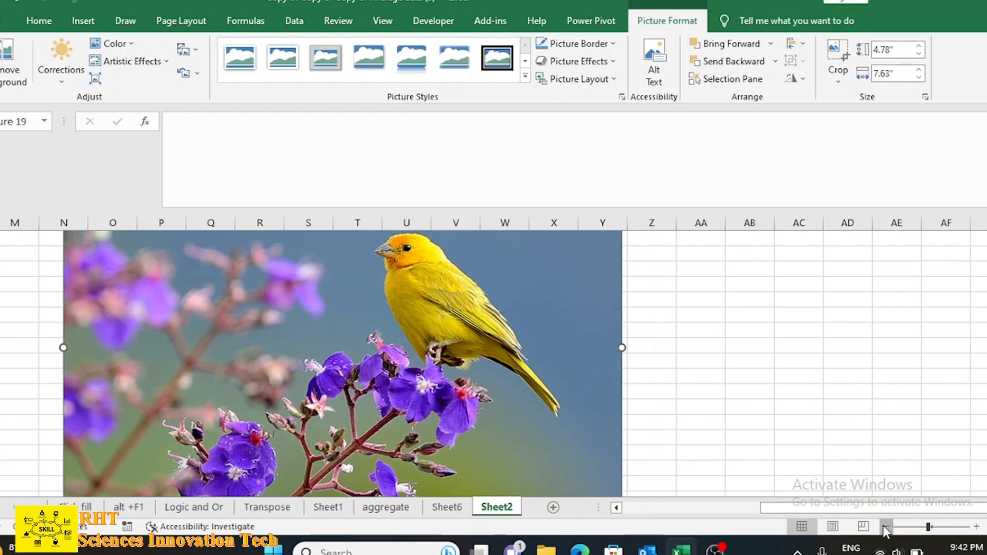
left_click(884, 527)
left_click(885, 528)
left_click(884, 528)
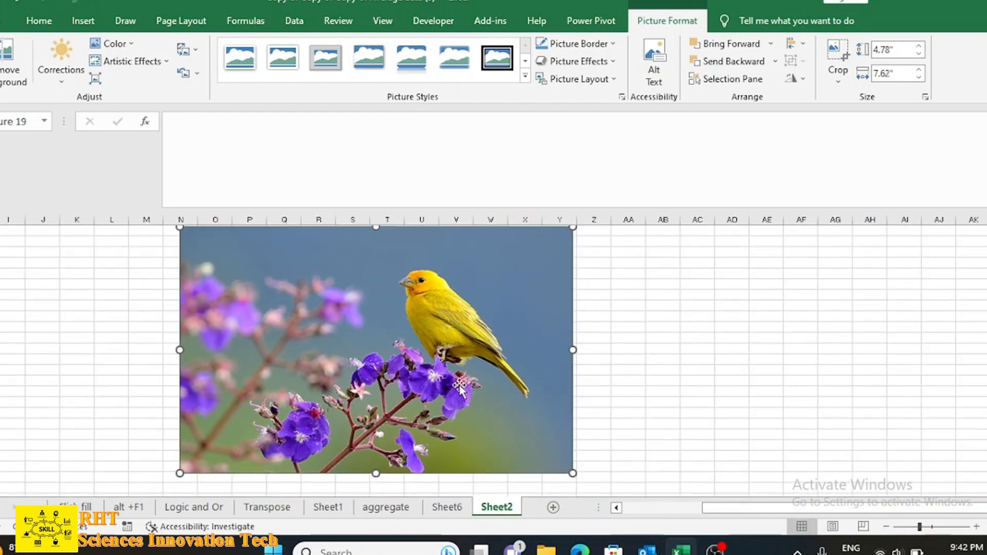
Set the bird picture's color saturation to 300%.
scroll(459, 387, "up", 1)
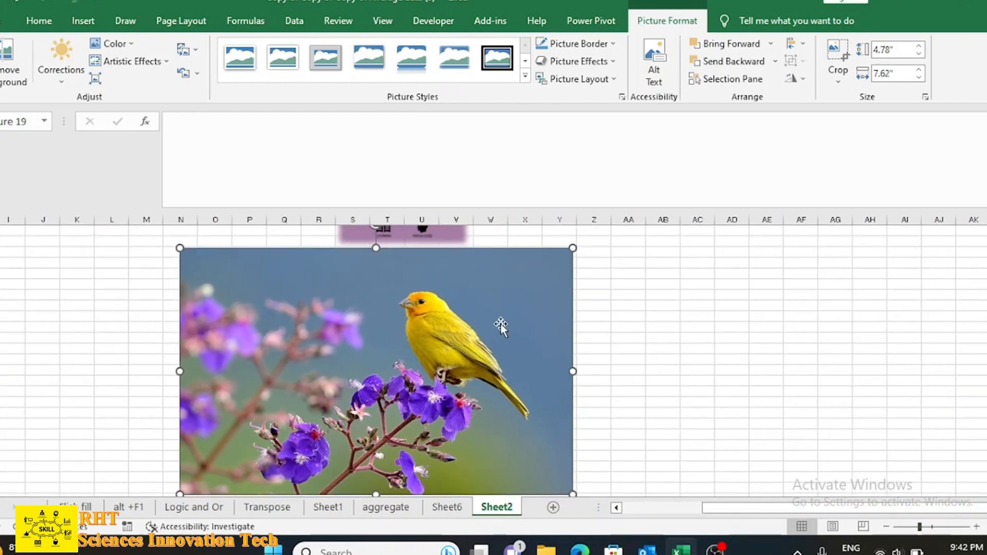
scroll(499, 309, "down", 1)
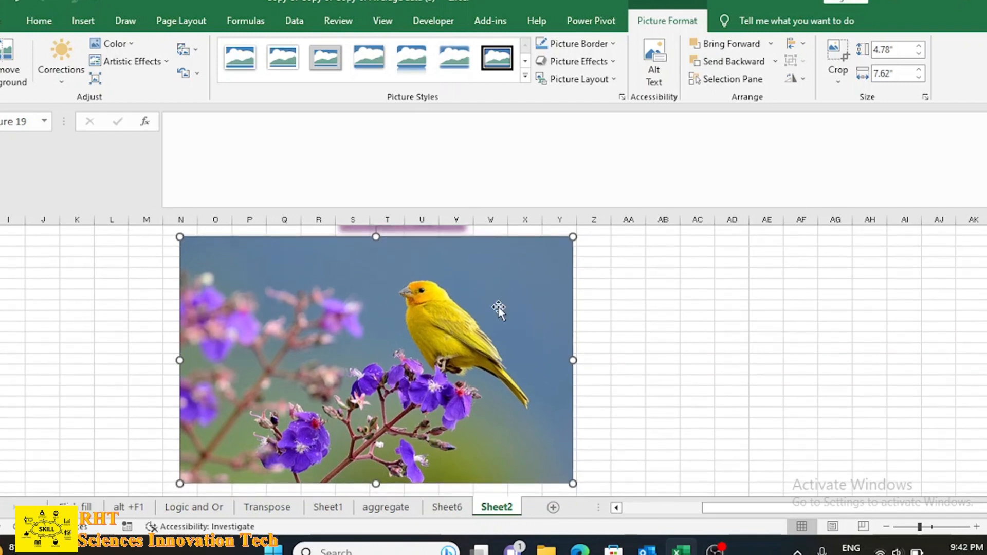
left_click(132, 44)
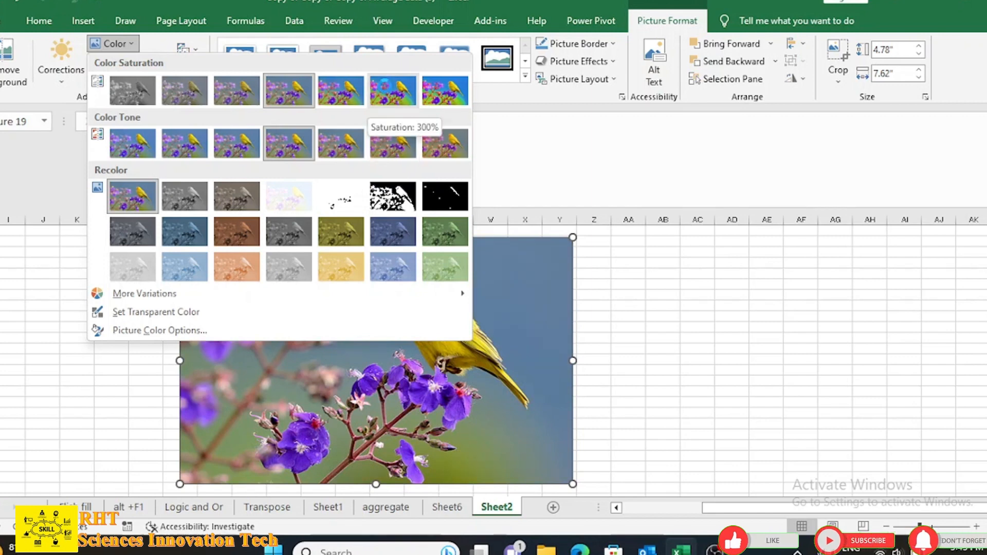
left_click(387, 93)
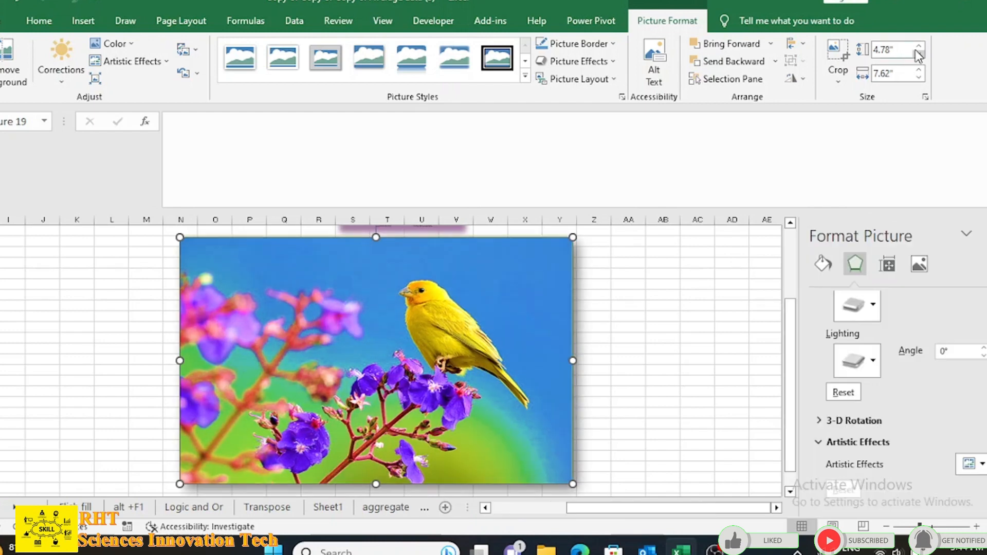
Resize the bird picture to a height of 5.2", reduce it to 4.9", and set its width to 7.6".
left_click(919, 46)
left_click(918, 46)
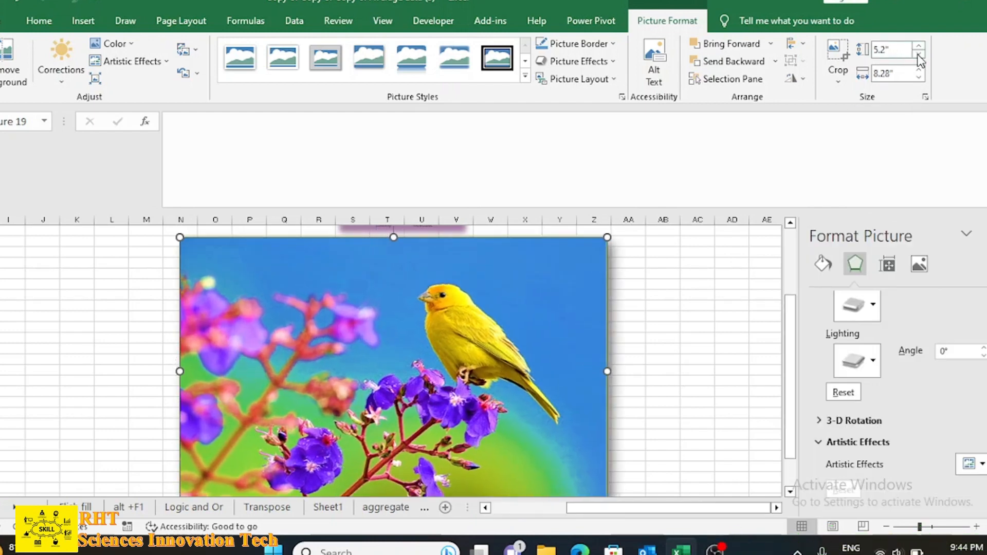
left_click(919, 54)
left_click(919, 53)
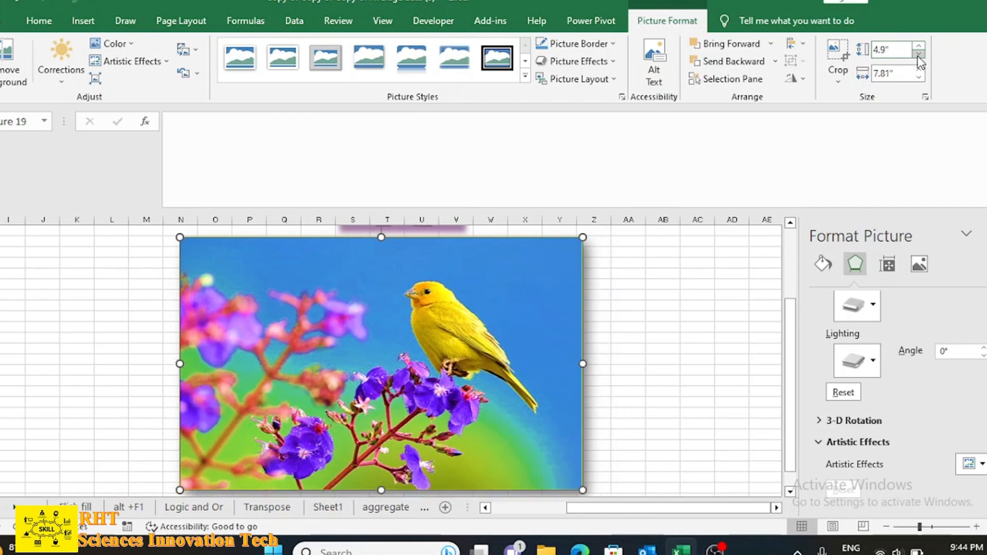
left_click(919, 77)
left_click(918, 77)
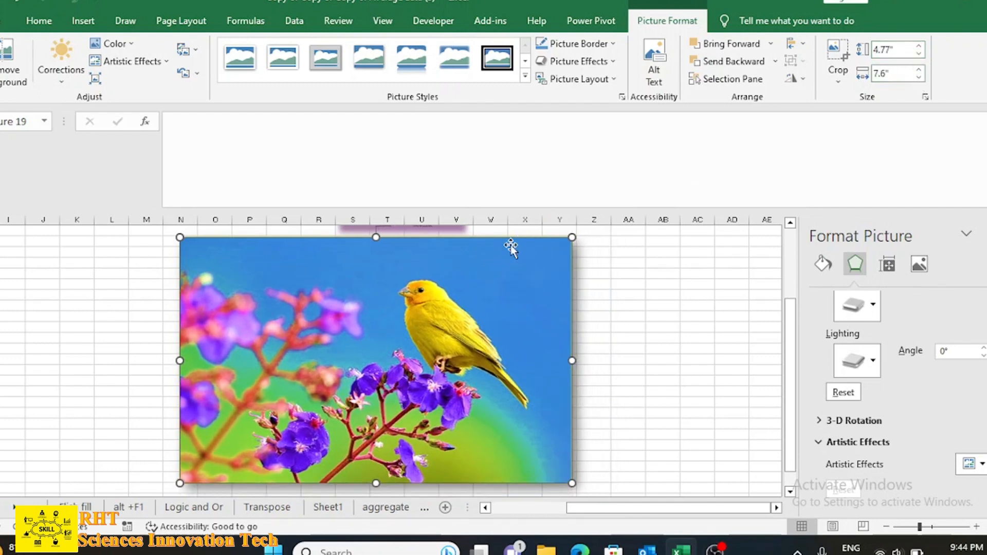
Look through the shapes available for insertion, such as lines, rectangles, block arrows and flowchart shapes.
left_click(83, 20)
left_click(156, 79)
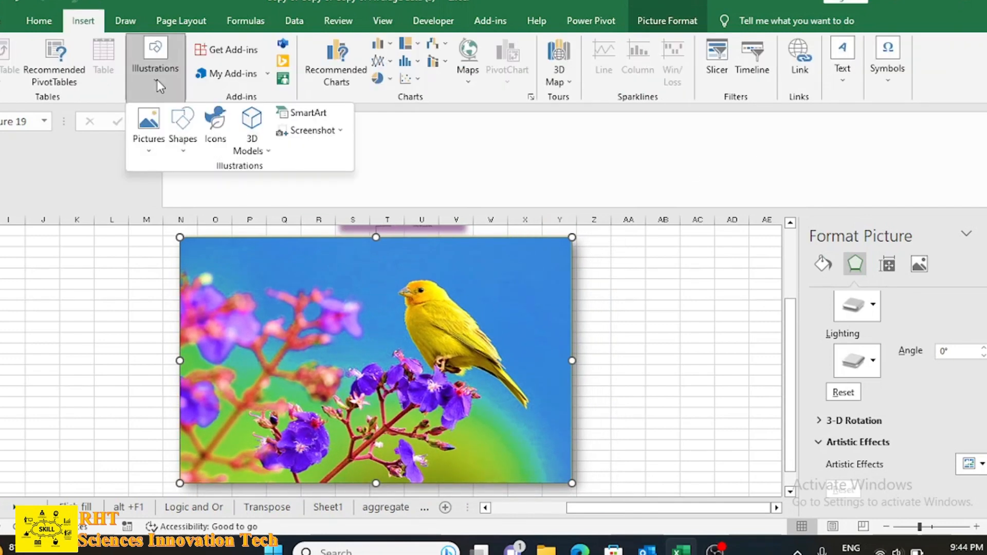
left_click(184, 149)
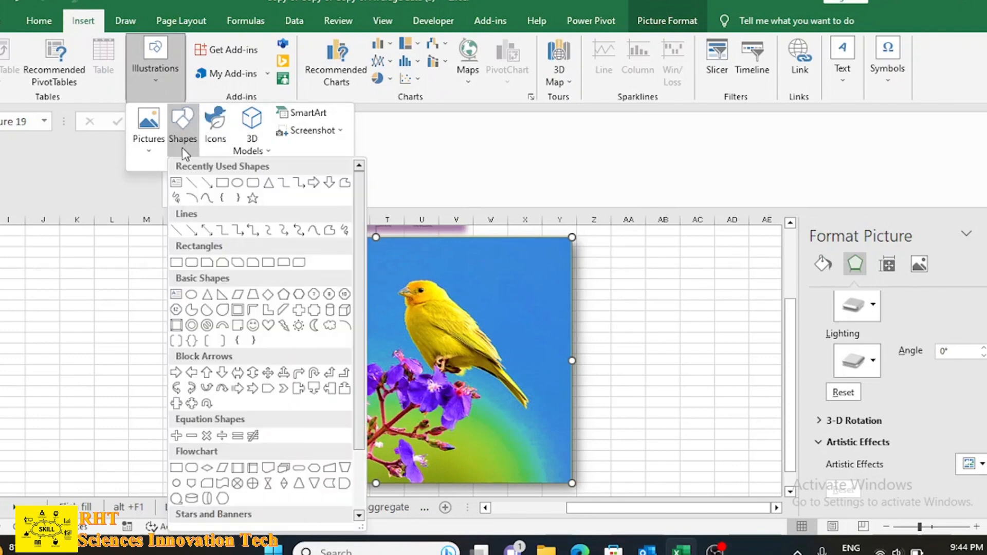
Open the icon library and look through the available icons from Accessibility down to the Interface category.
left_click(213, 132)
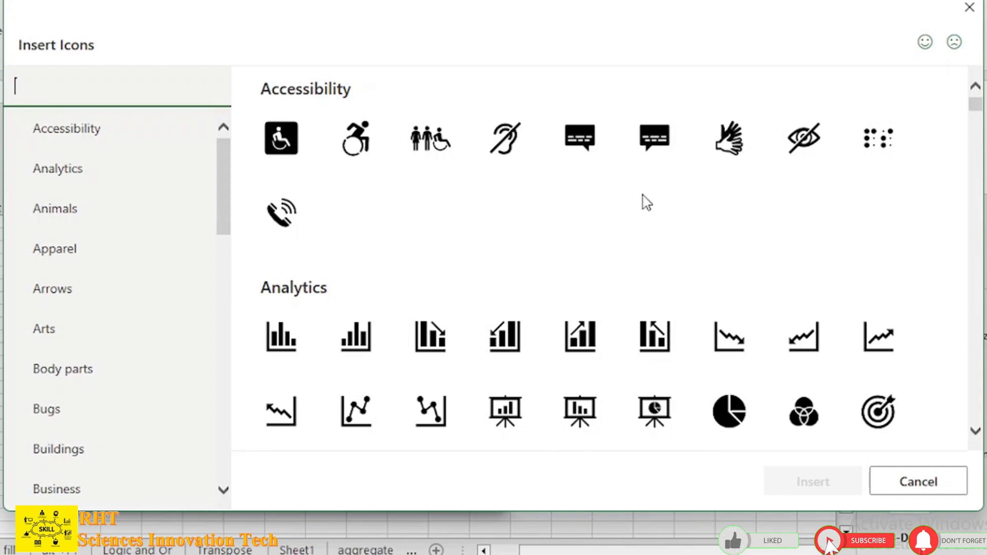
scroll(694, 295, "down", 8)
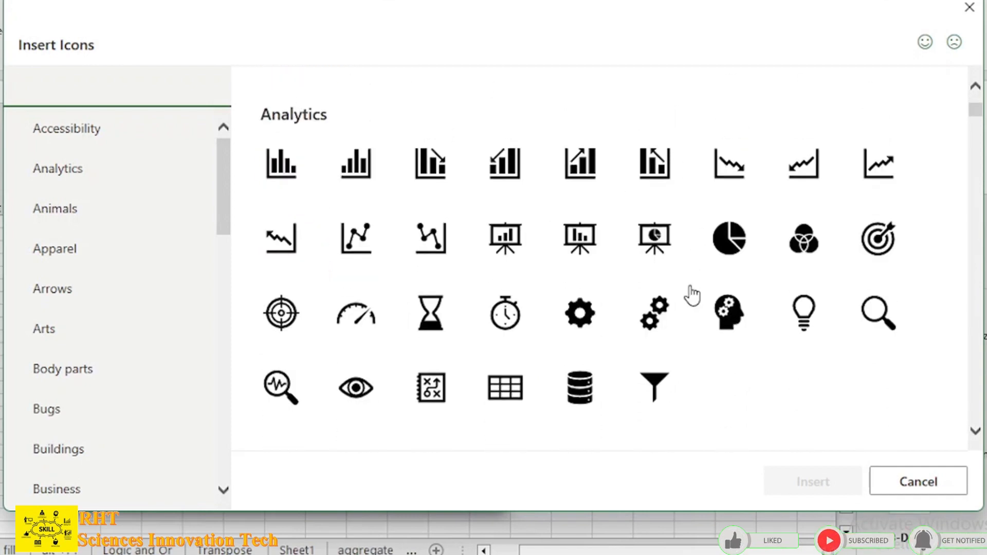
scroll(692, 294, "down", 10)
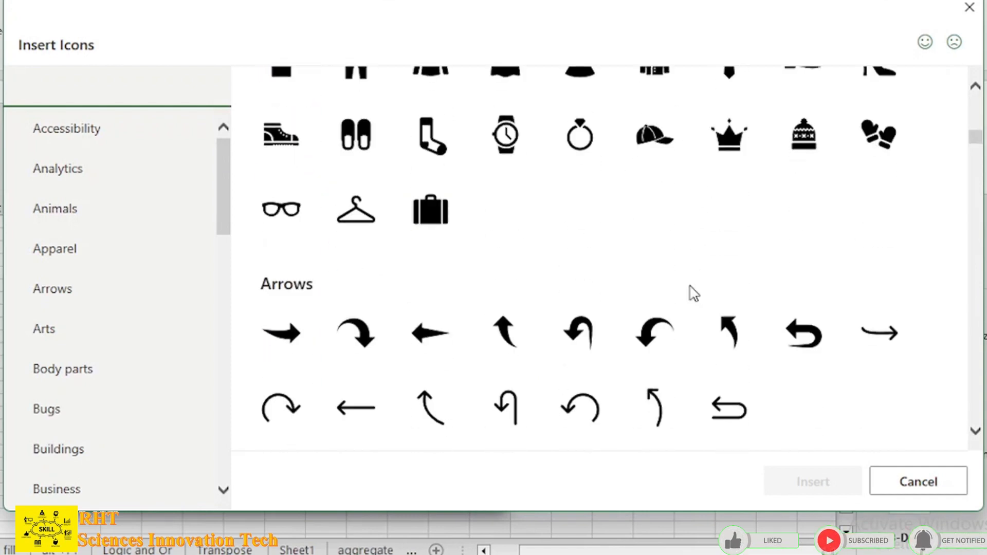
scroll(692, 295, "down", 10)
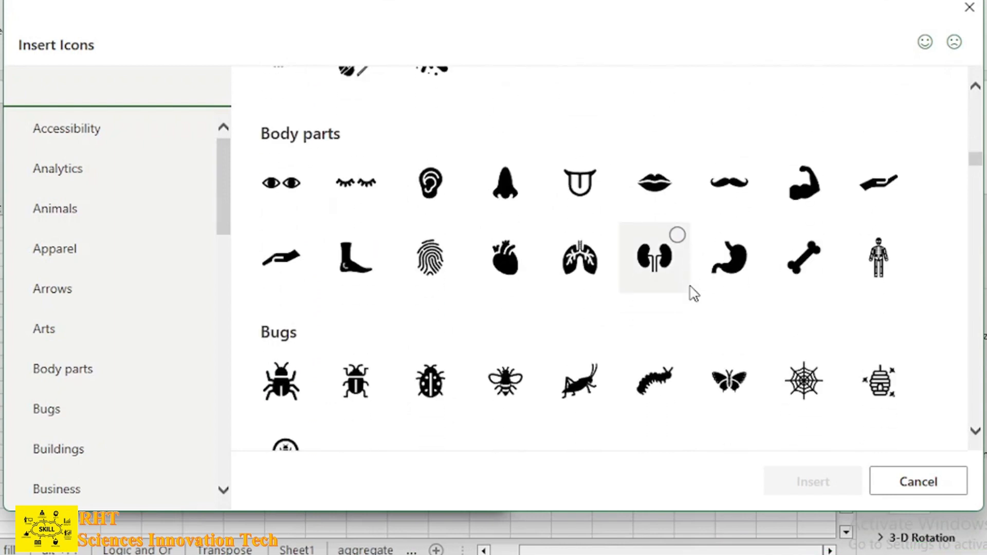
scroll(693, 294, "down", 10)
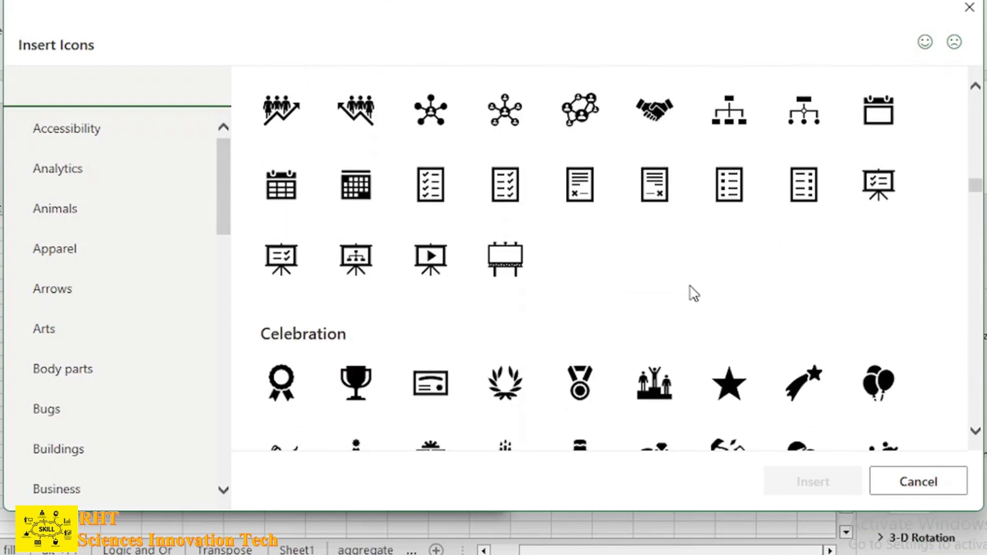
scroll(692, 294, "down", 10)
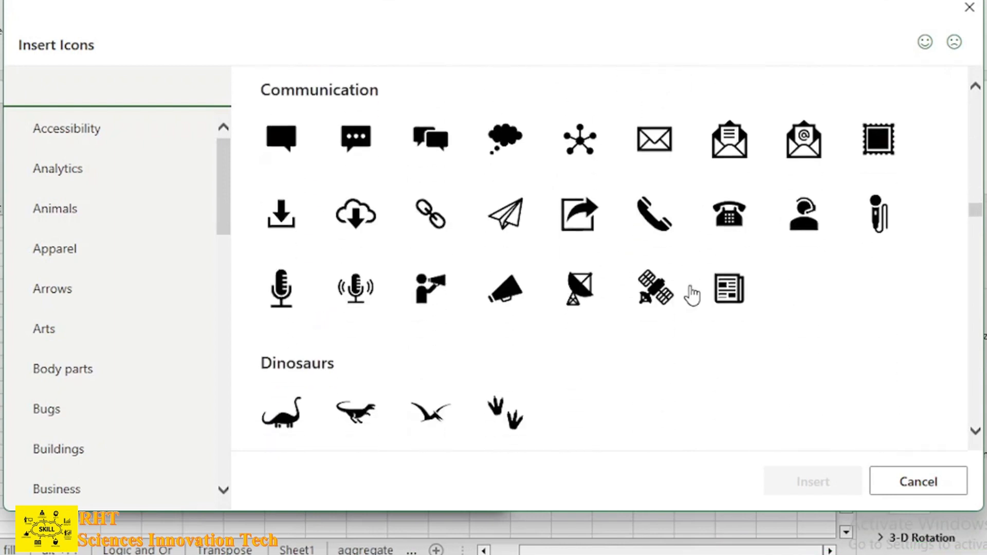
scroll(692, 294, "down", 10)
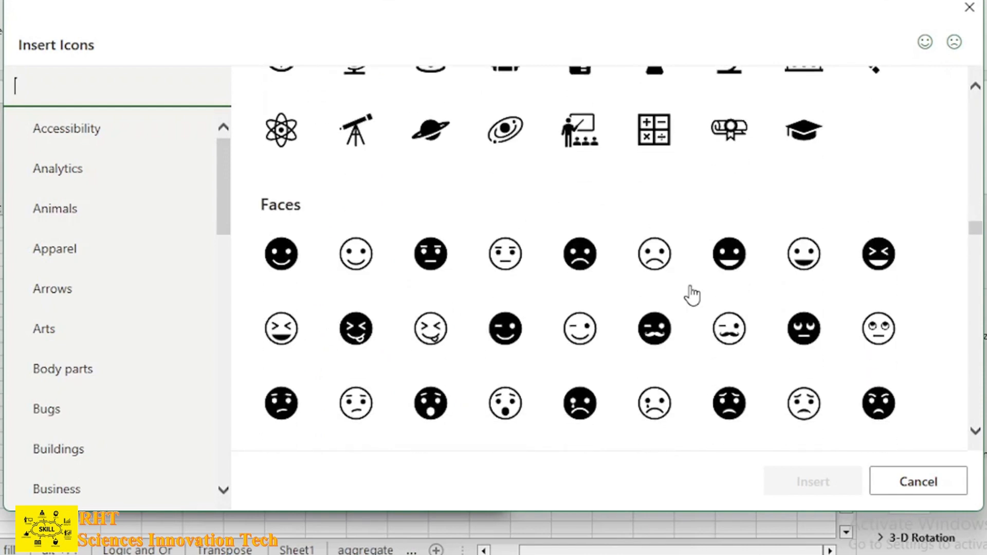
scroll(692, 294, "down", 10)
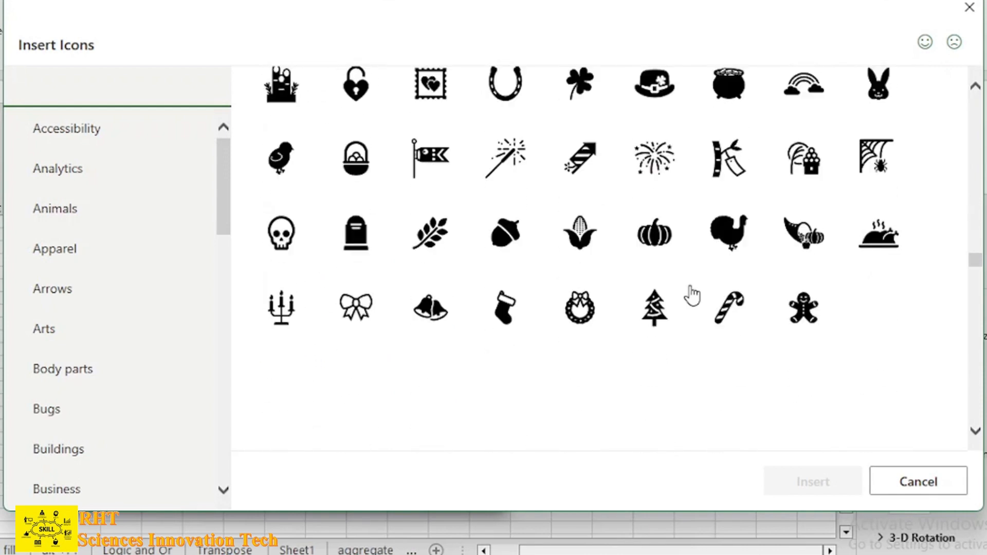
scroll(693, 294, "down", 3)
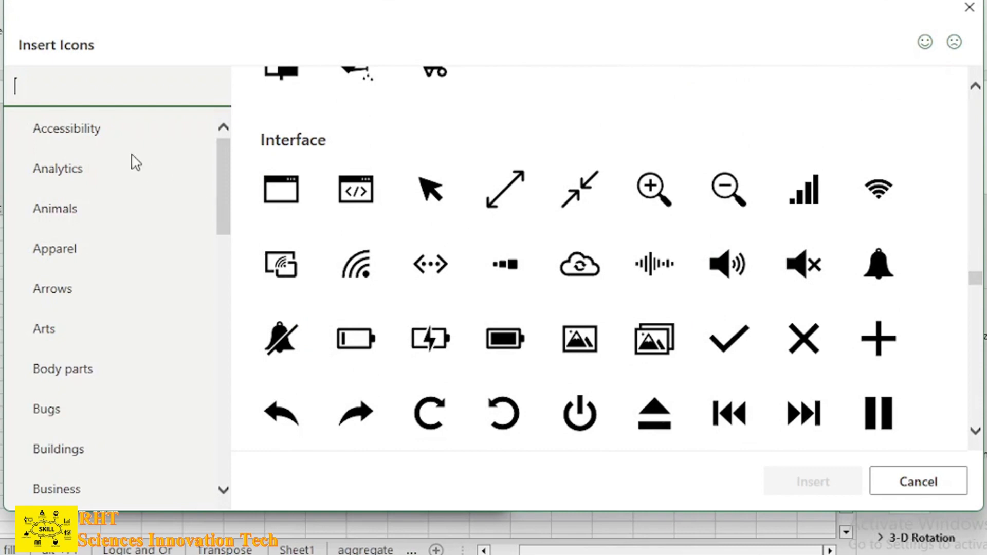
Browse the icon library by category, viewing Accessibility, Analytics, Animals, Apparel, Arrows and Education.
left_click(106, 145)
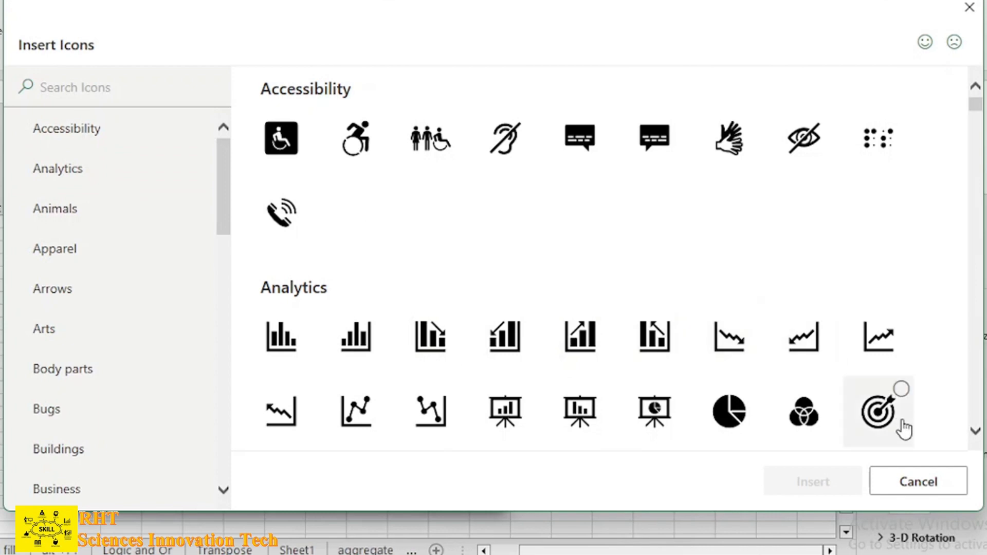
left_click(68, 186)
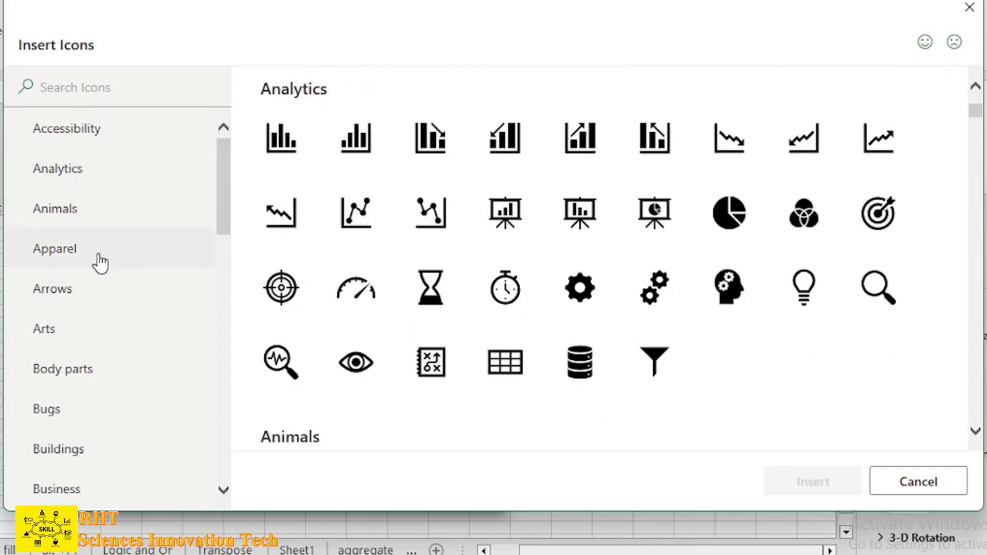
left_click(58, 219)
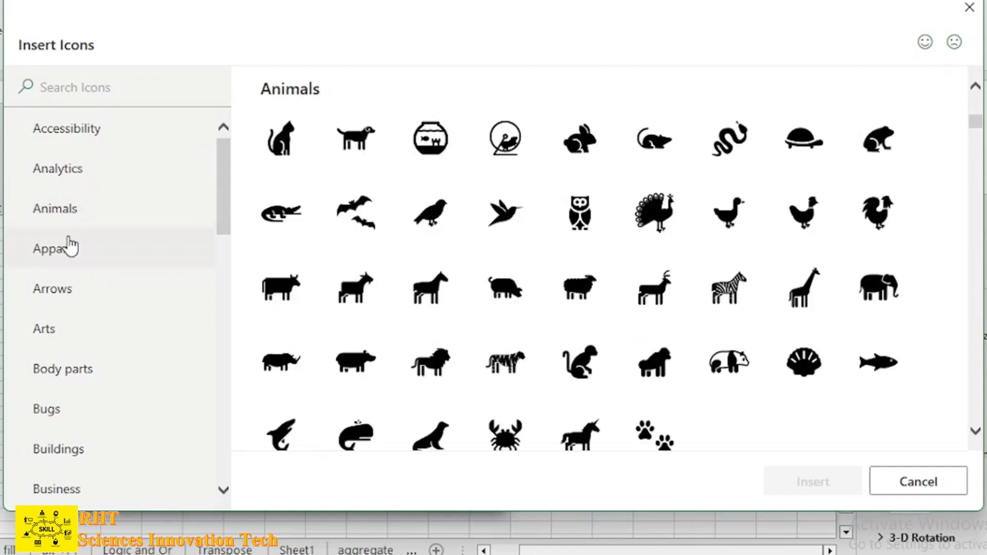
left_click(70, 249)
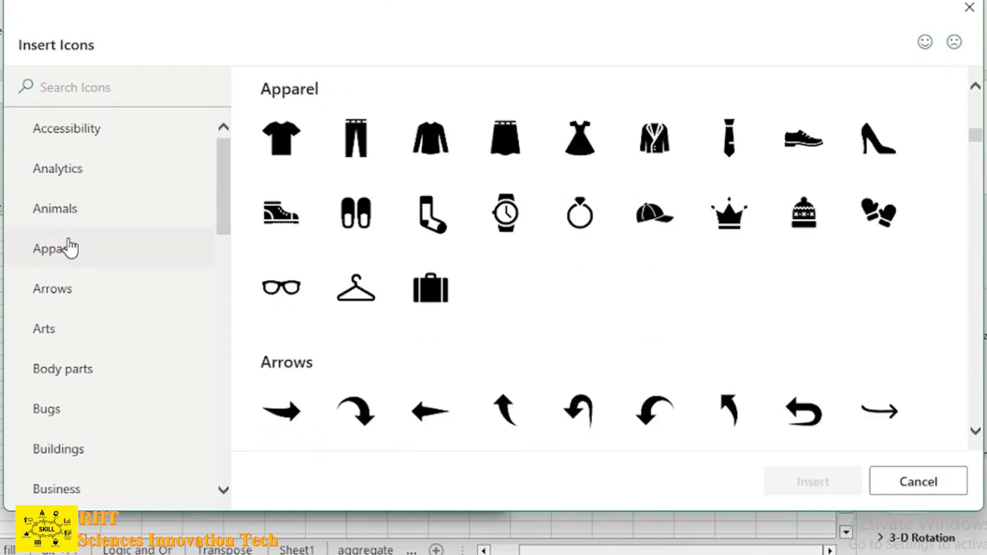
left_click(74, 291)
left_click(64, 267)
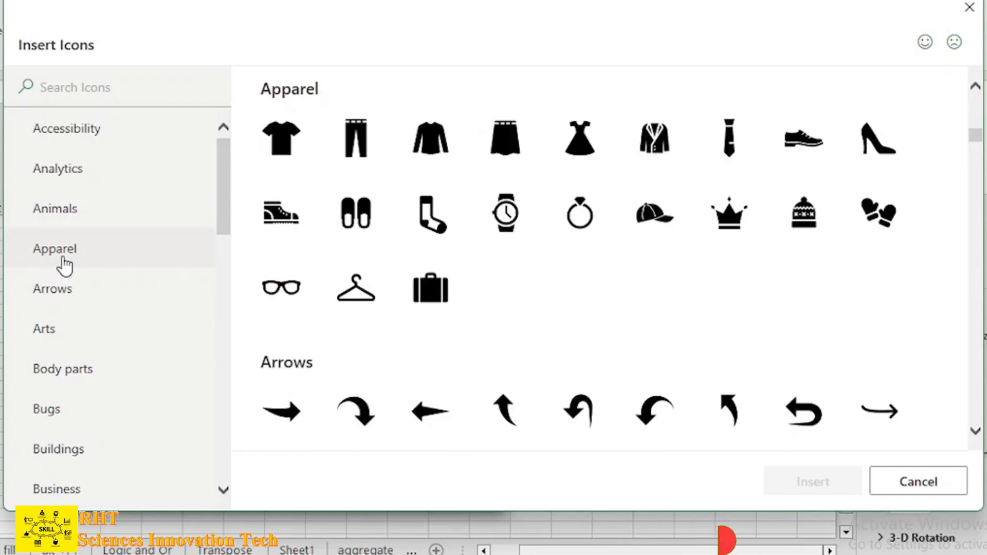
scroll(589, 398, "down", 3)
scroll(591, 400, "down", 4)
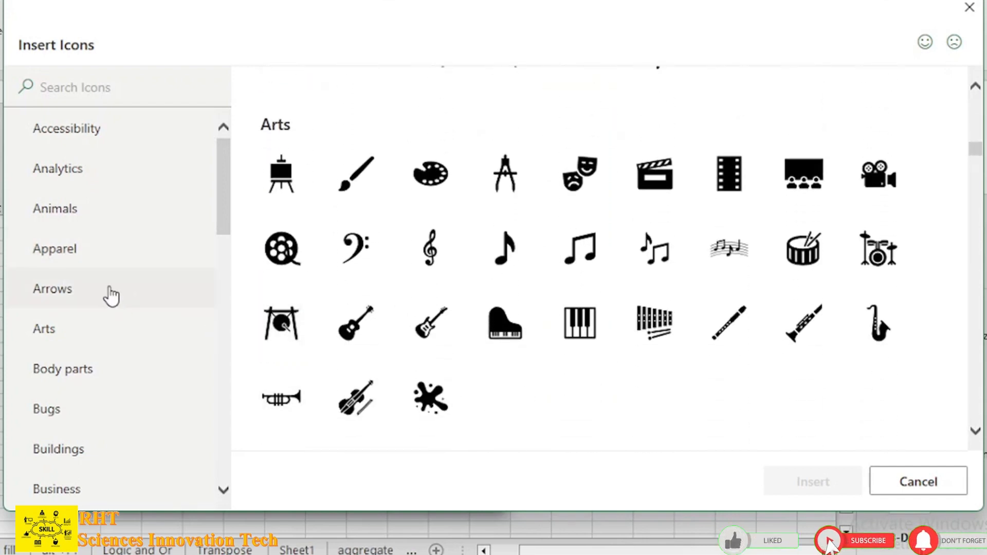
left_click(59, 297)
left_click(55, 266)
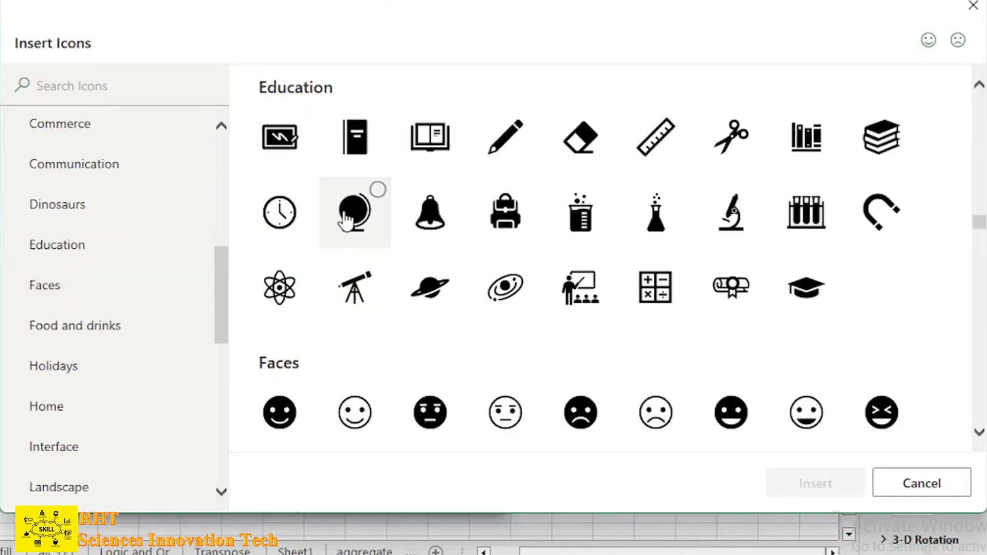
Insert the globe icon from the Education category and stretch it horizontally to a width of about 2.02".
left_click(354, 211)
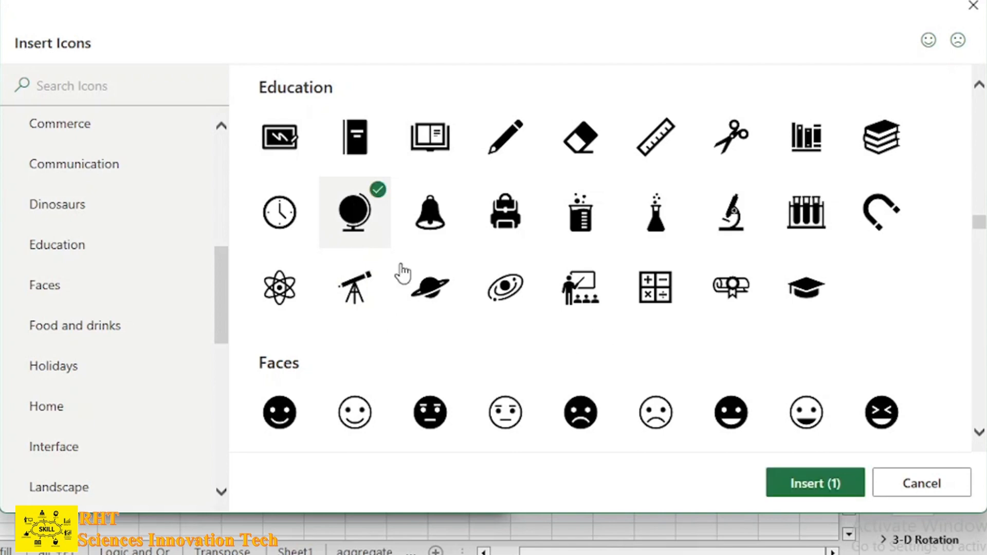
left_click(805, 489)
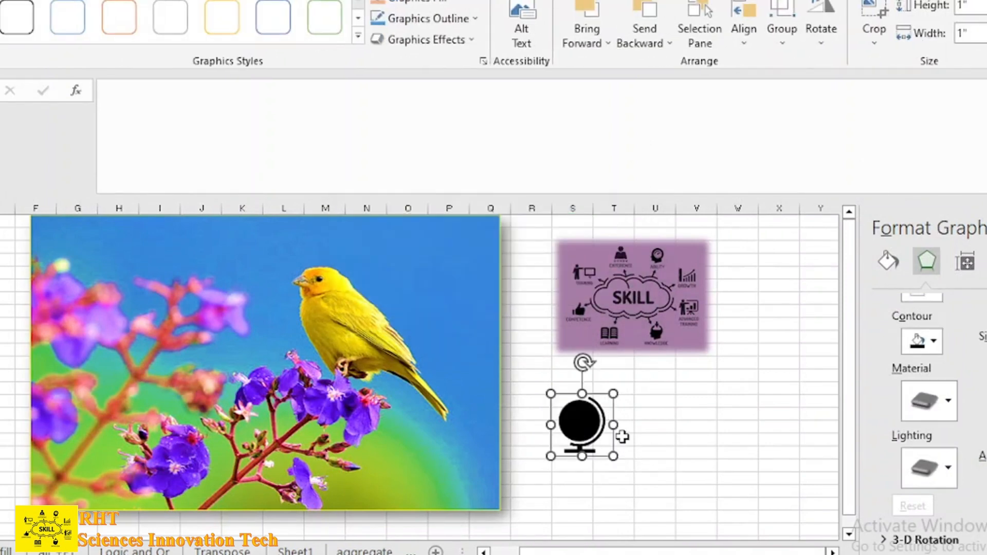
left_click_drag(614, 425, 677, 428)
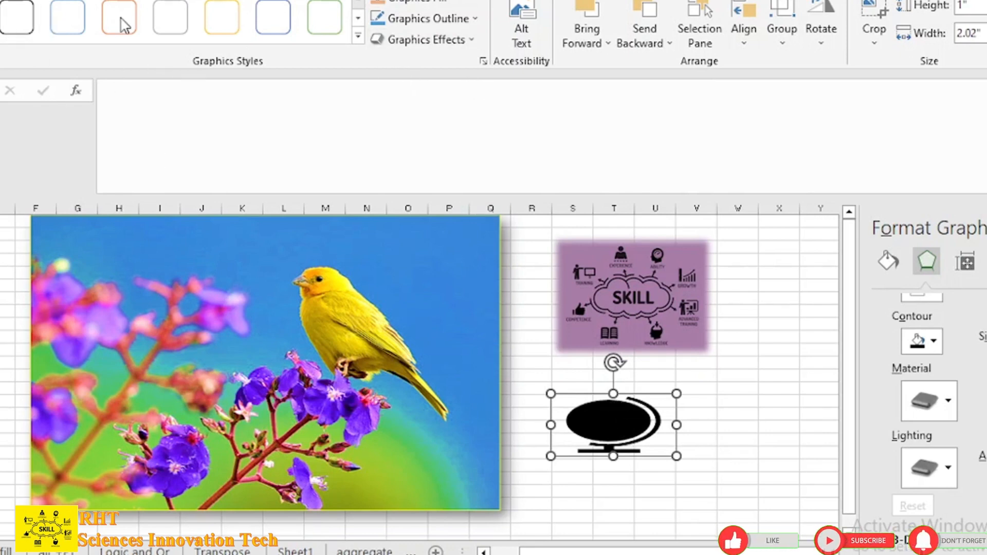
Try the green, blue and yellow colored-outline preset styles on the globe icon.
left_click(325, 27)
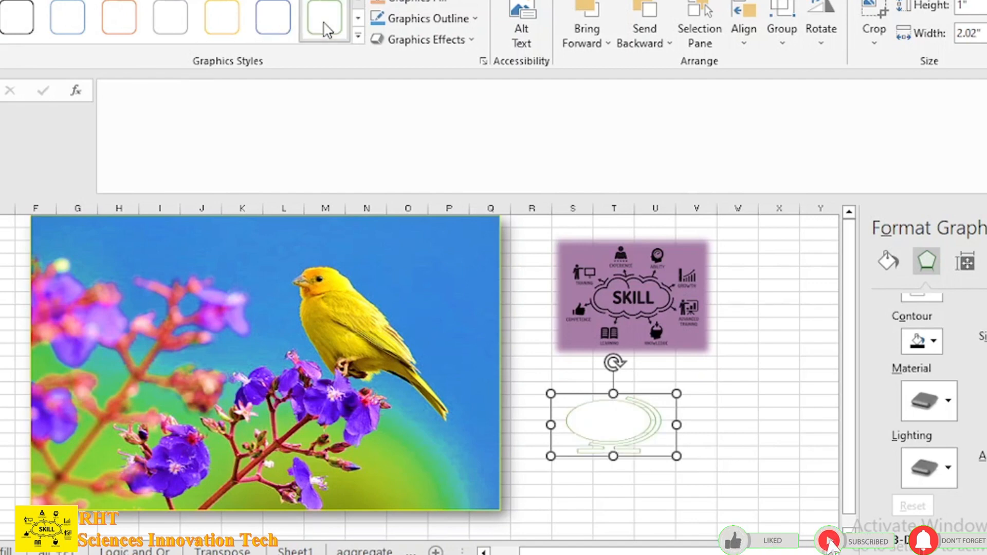
left_click(272, 20)
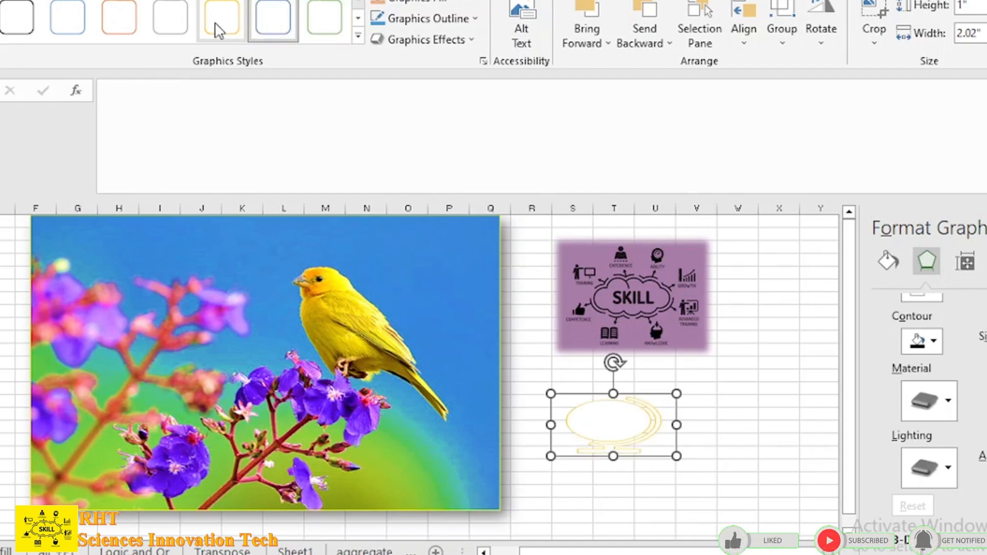
left_click(218, 31)
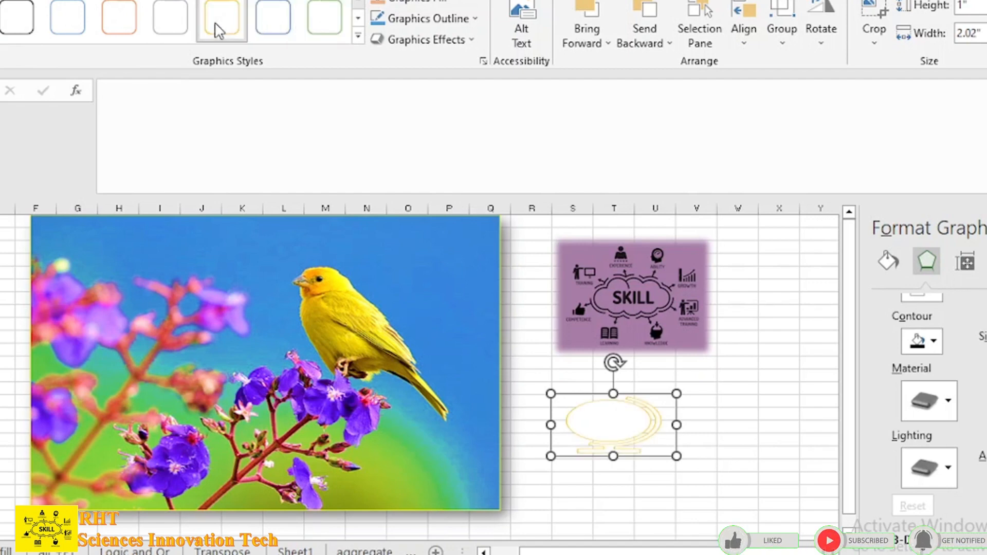
Apply the solid light blue preset style to the globe icon and change its fill to the recently used pink.
left_click(359, 37)
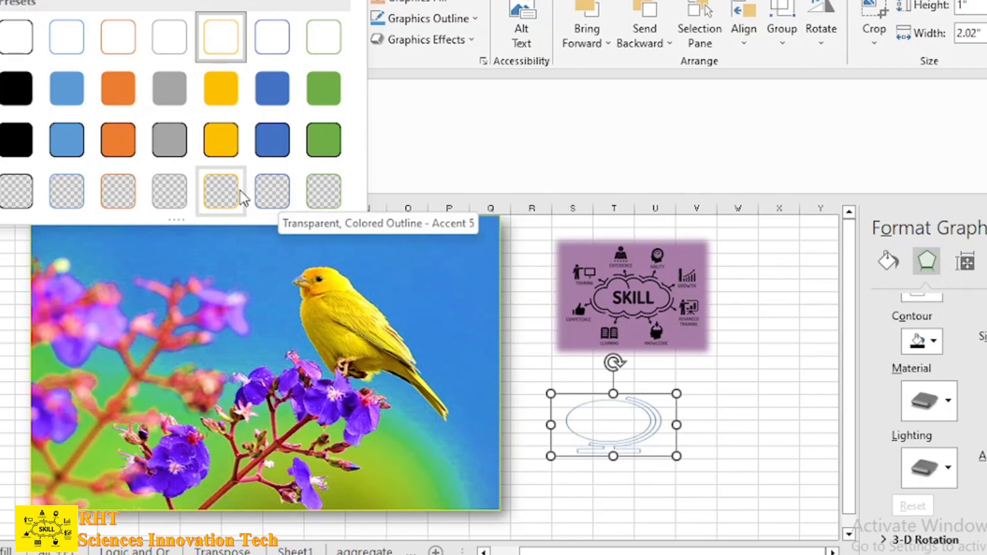
left_click(77, 92)
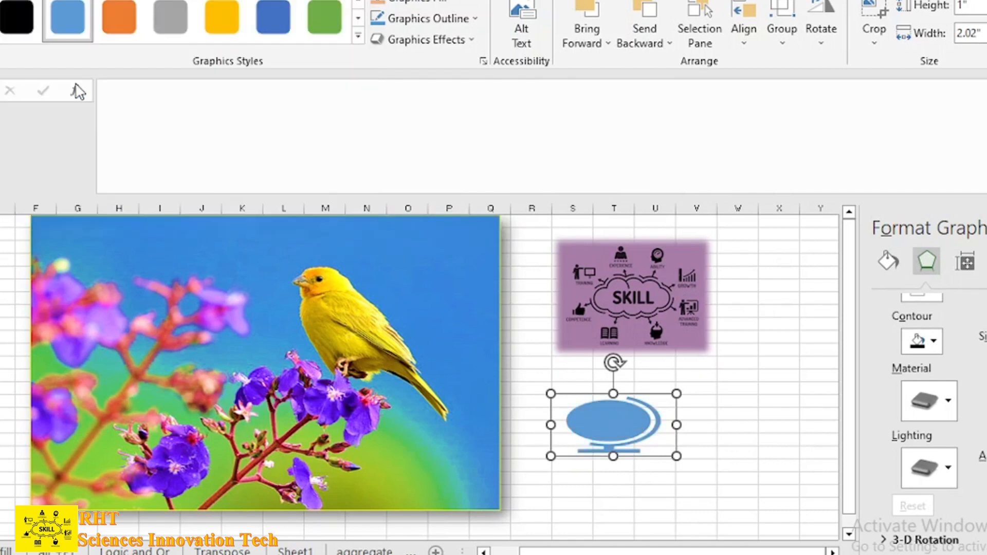
left_click(457, 5)
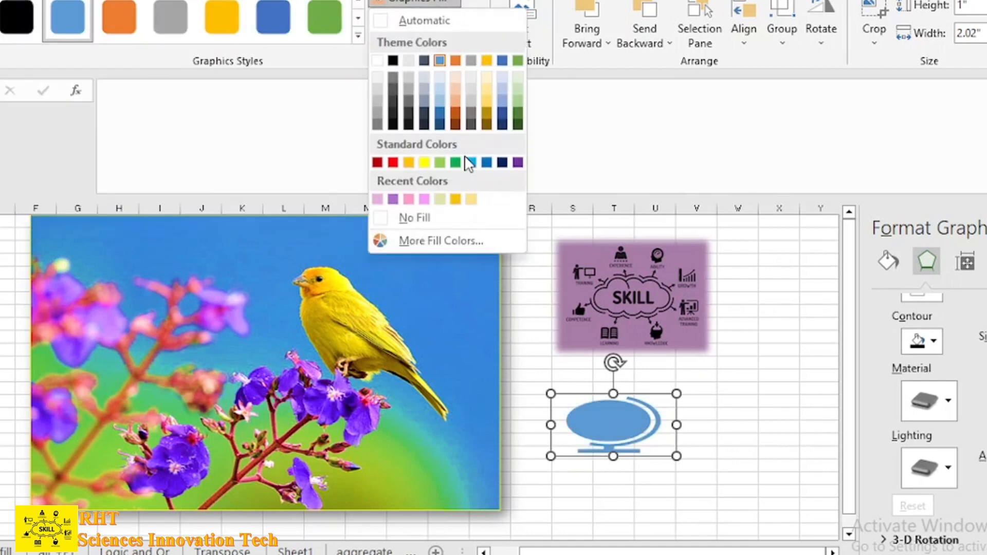
left_click(409, 200)
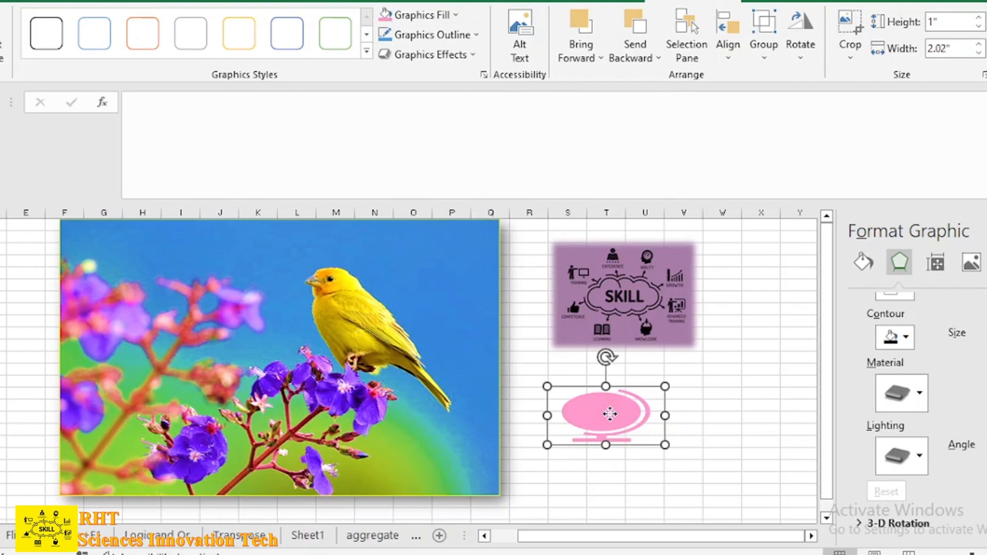
Move the globe icon over the lower-right corner of the SKILL picture, send it to the back, and deselect it.
left_click_drag(610, 414, 673, 358)
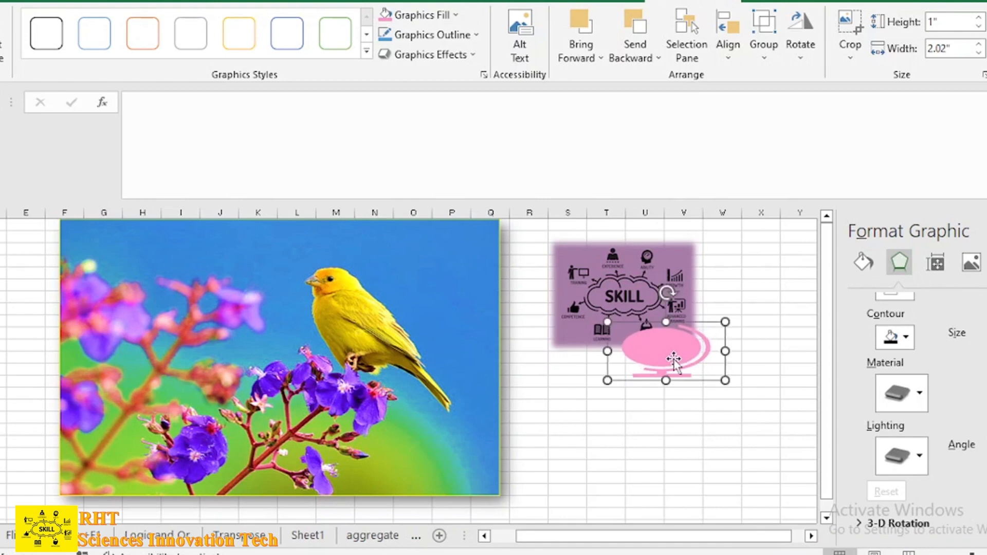
left_click(652, 59)
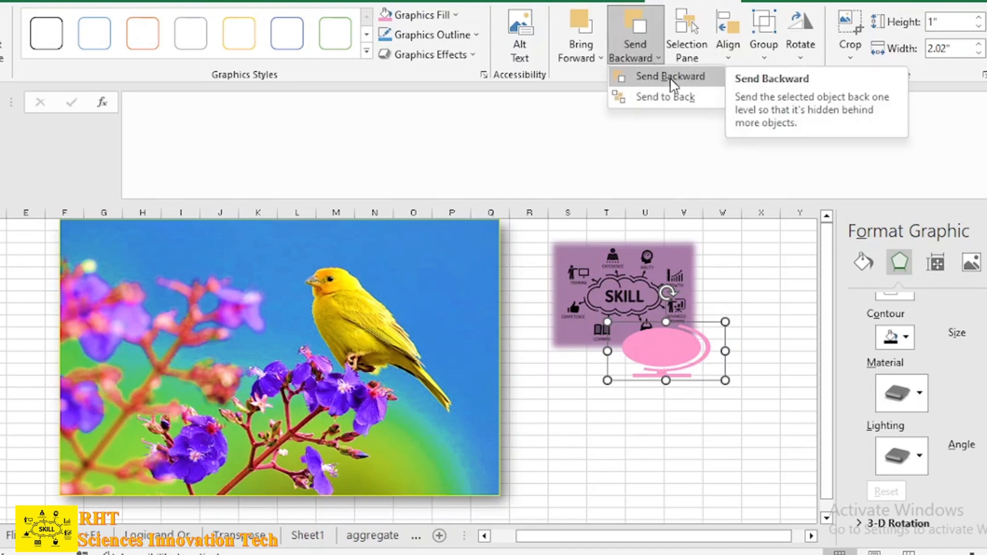
left_click(665, 97)
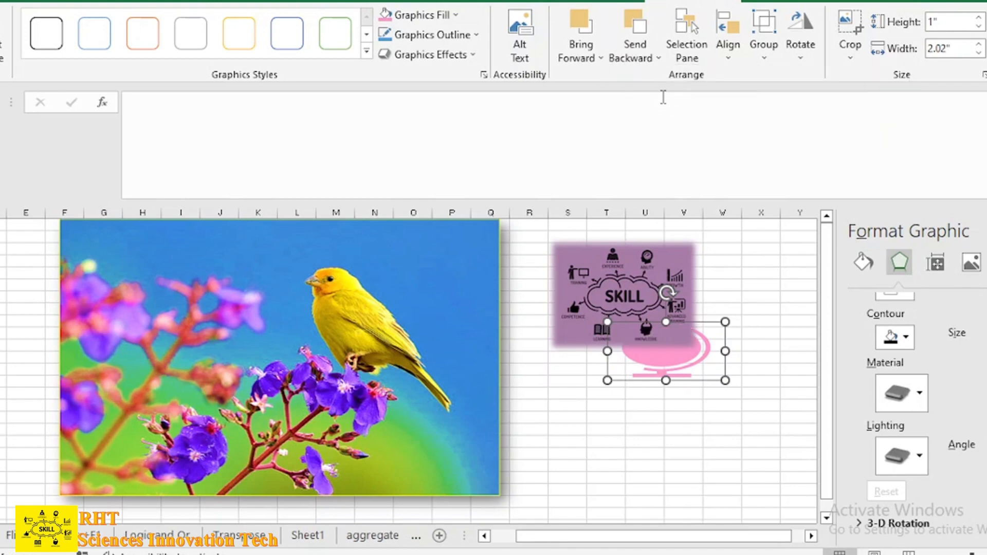
left_click(716, 460)
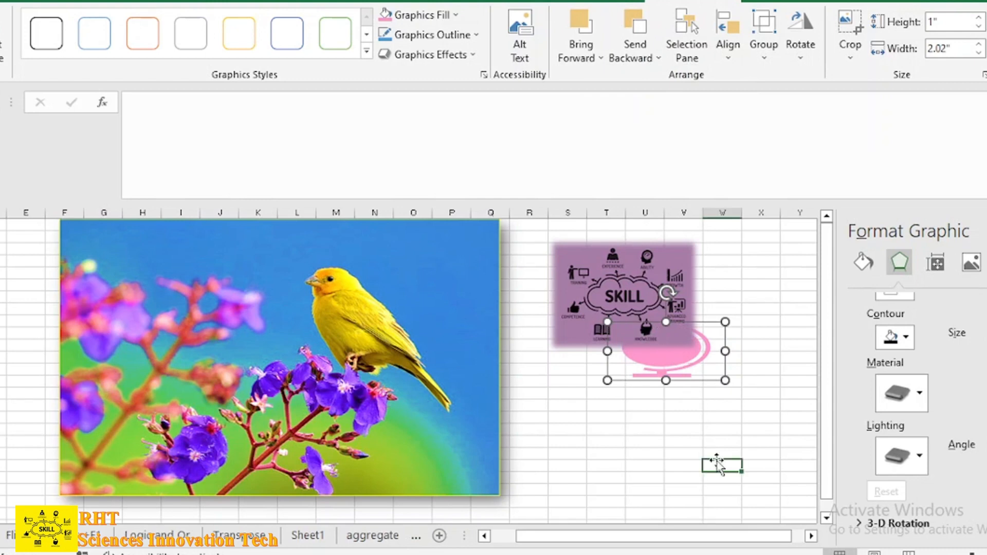
left_click(620, 434)
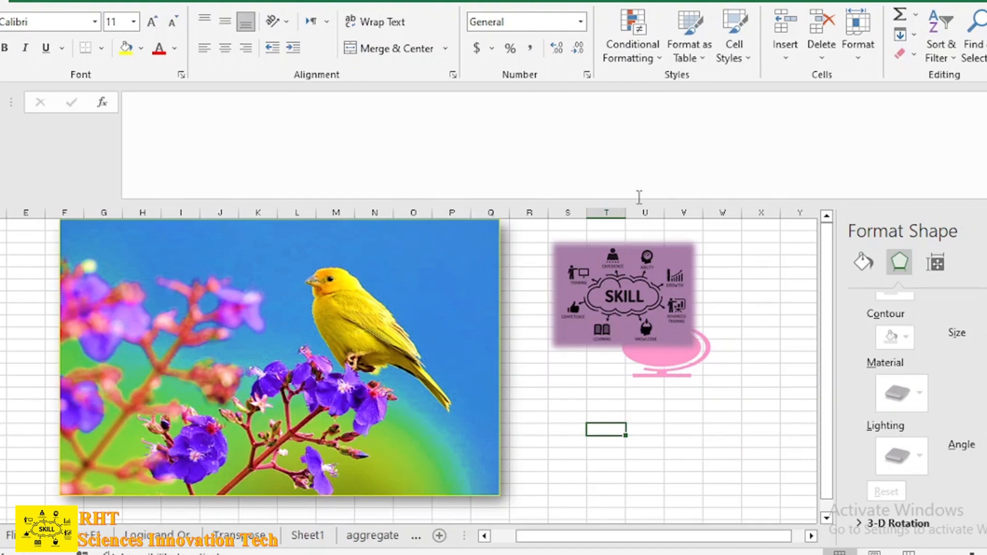
Group the pink globe icon with the SKILL picture and move the group slightly down.
left_click(666, 360)
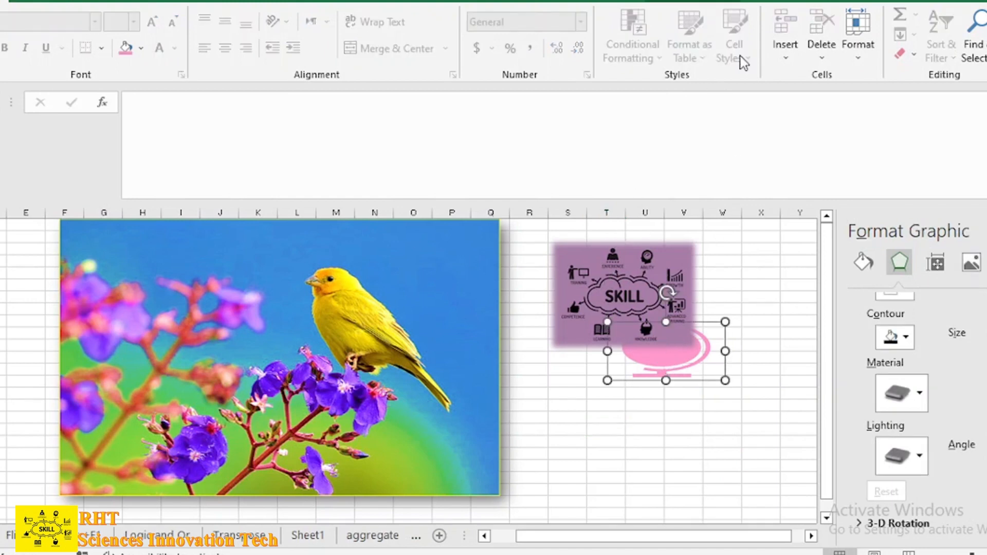
left_click(741, 1)
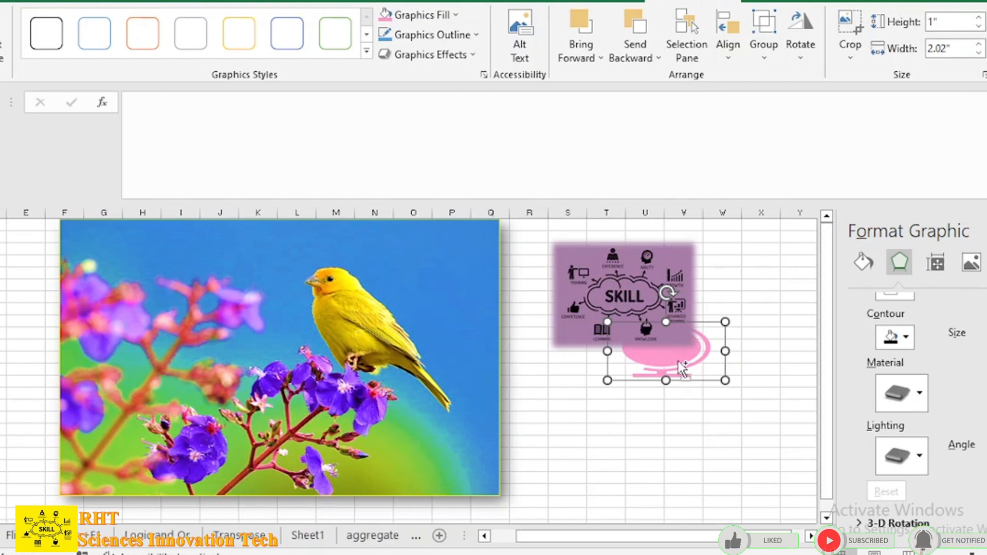
left_click(589, 280, "ctrl")
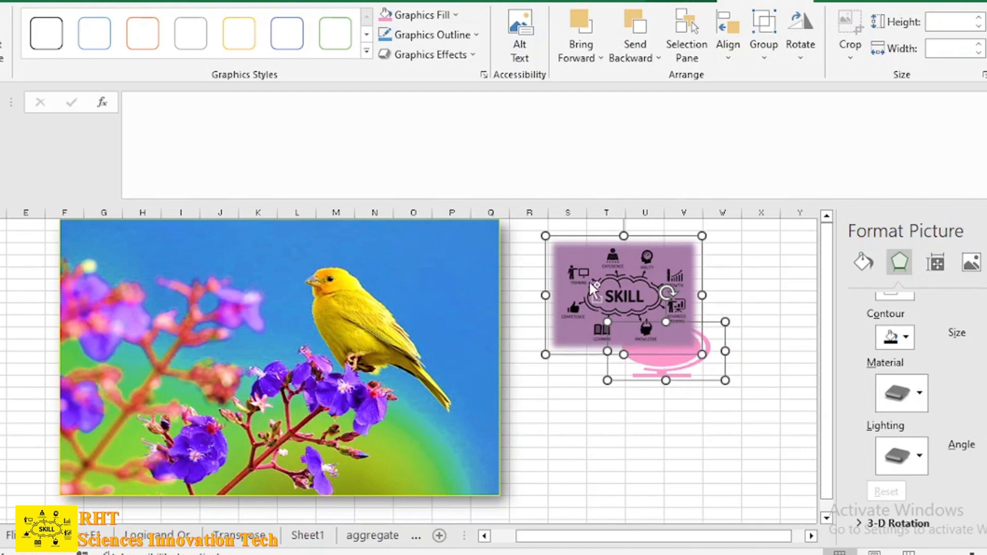
left_click(764, 59)
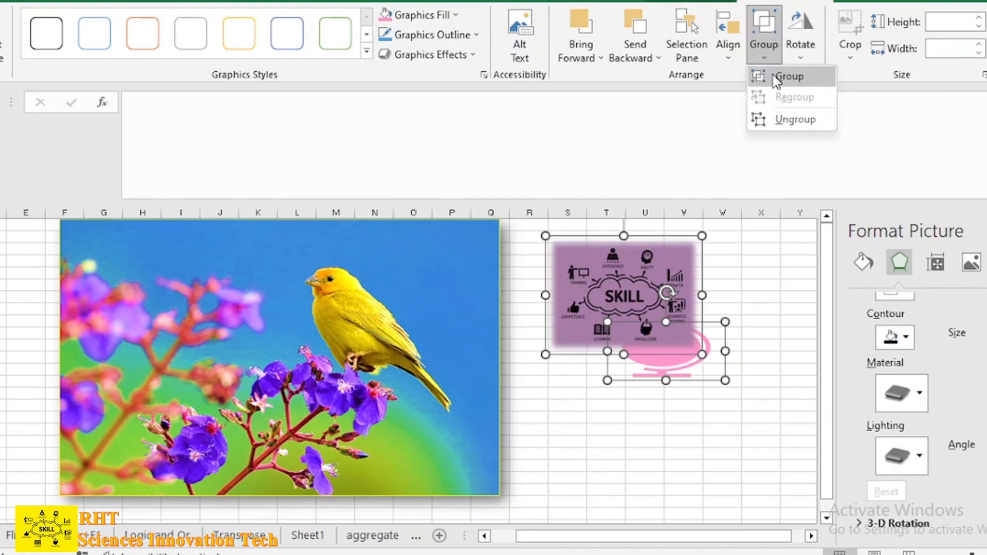
left_click(777, 81)
left_click(650, 445)
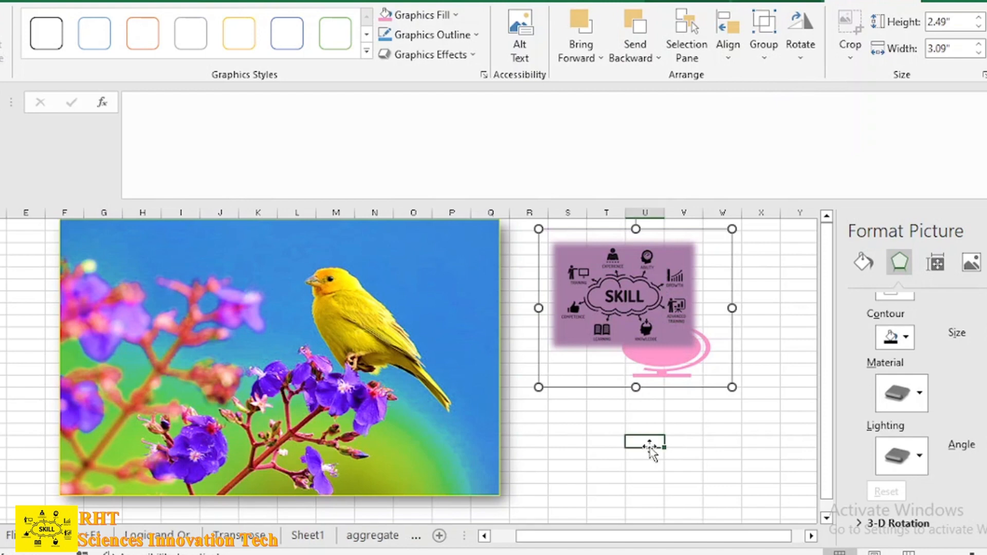
mouse_move(643, 298)
left_mouse_down()
mouse_move(652, 356)
mouse_move(643, 305)
left_mouse_up()
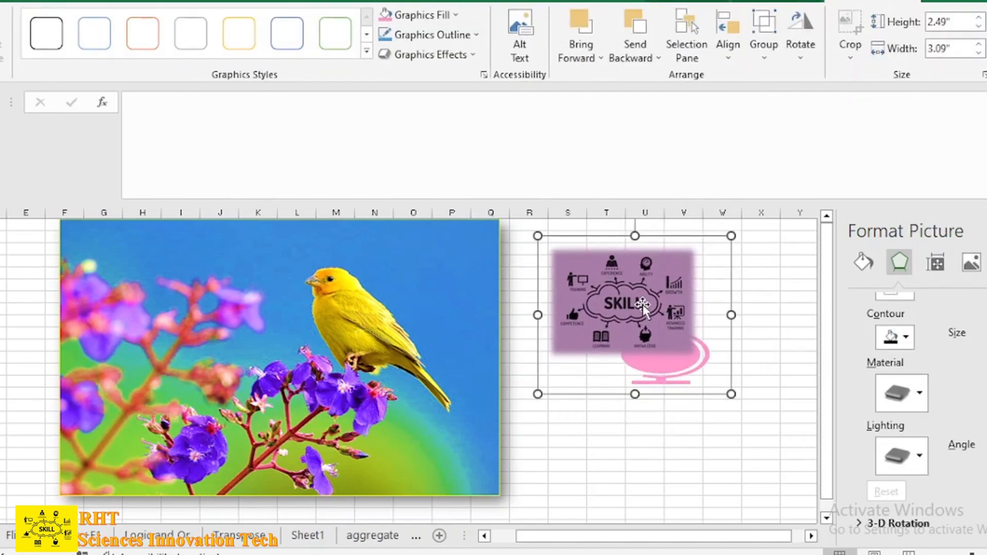
right_click(418, 381)
key("Escape")
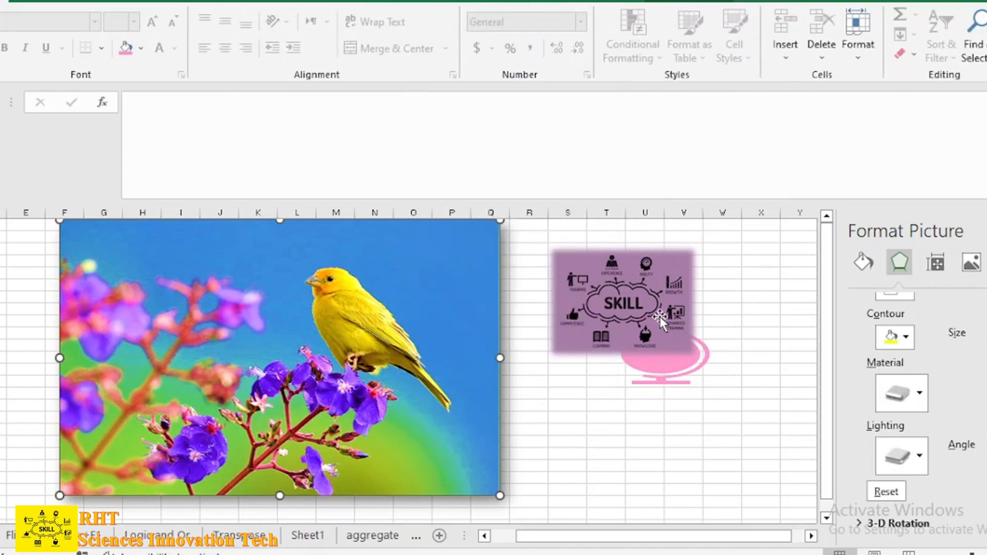
Flip the grouped SKILL picture and globe horizontally after previewing the vertical flip.
left_click(660, 317)
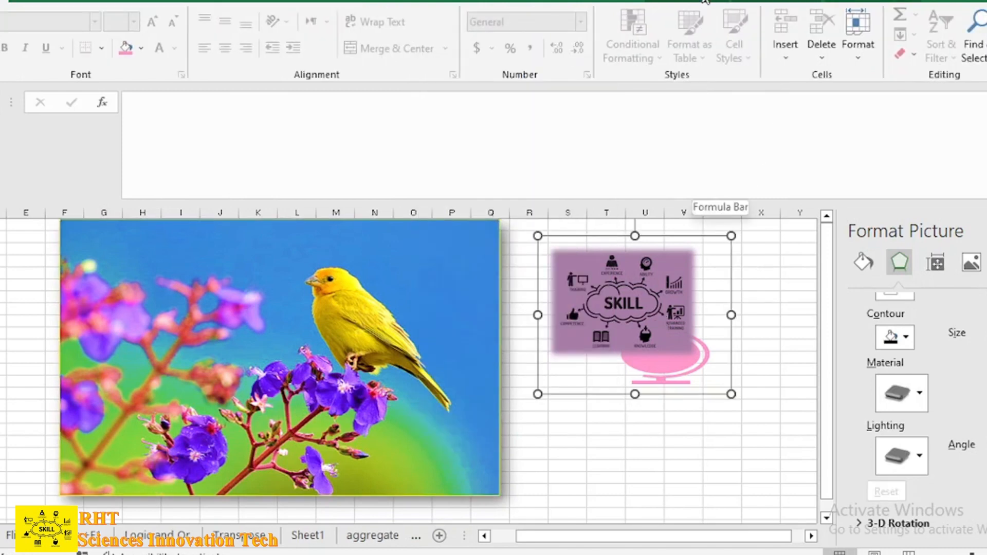
left_click(869, 1)
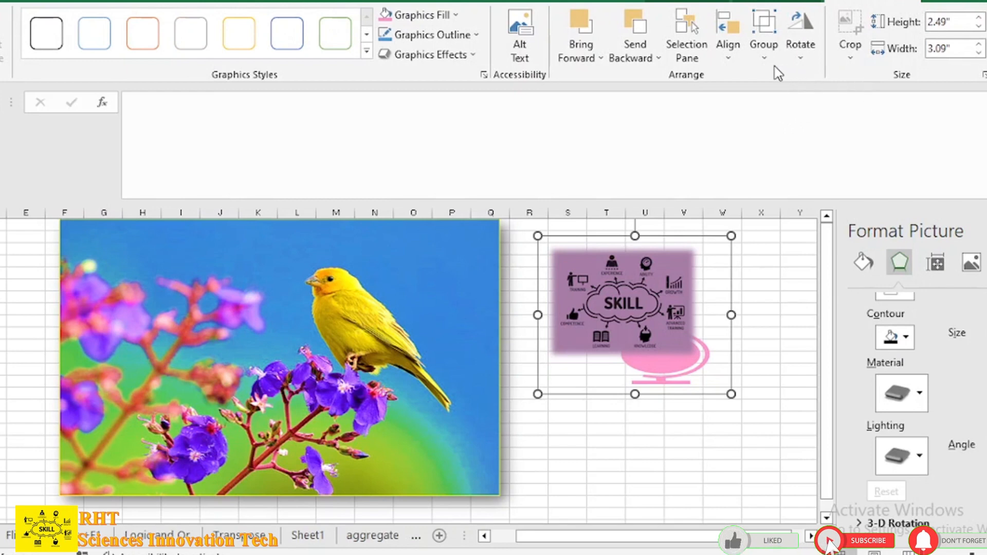
left_click(801, 56)
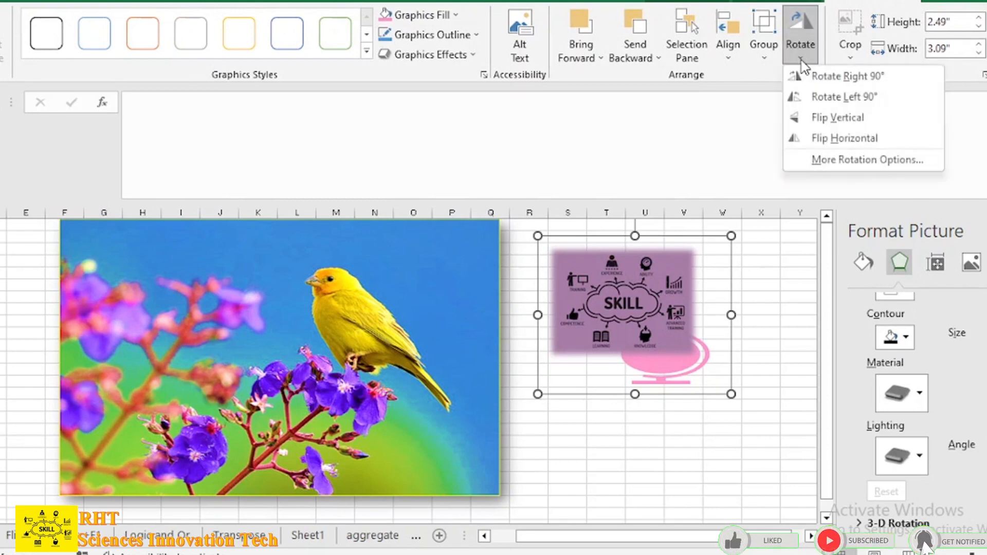
left_click(841, 98)
left_click(840, 118)
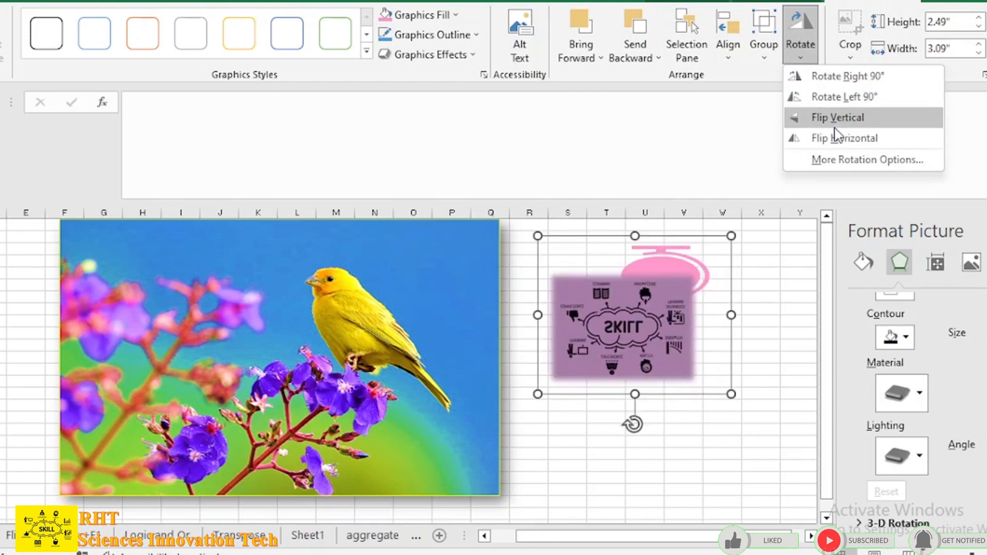
left_click(834, 139)
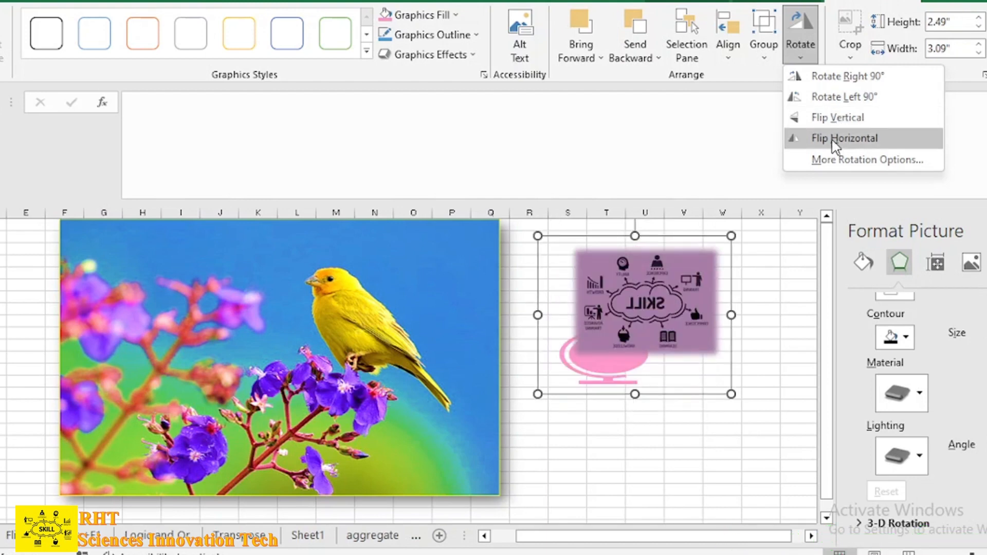
left_click(833, 139)
left_click(692, 441)
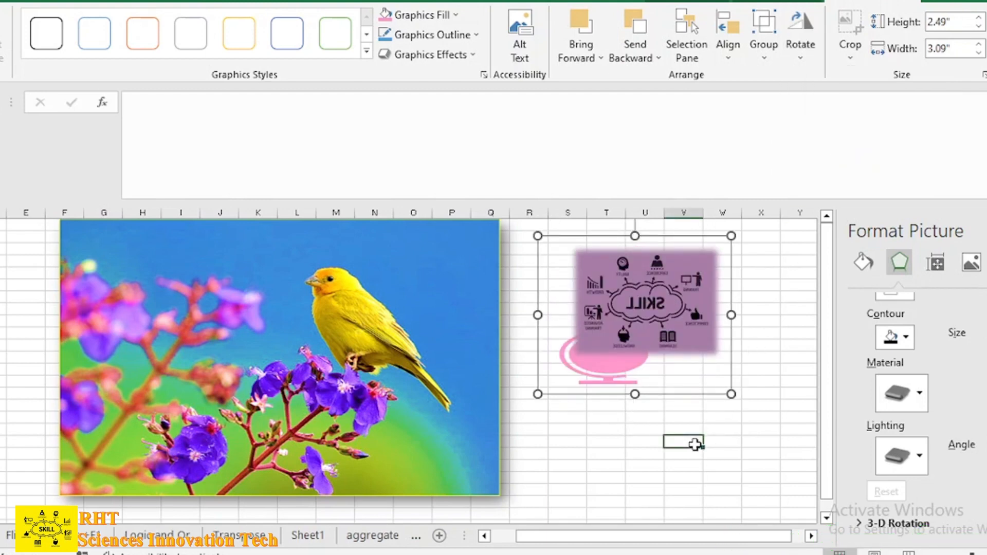
Insert a matrix SmartArt graphic with four quadrants and a central box, and place it below the flipped group.
left_click(638, 311)
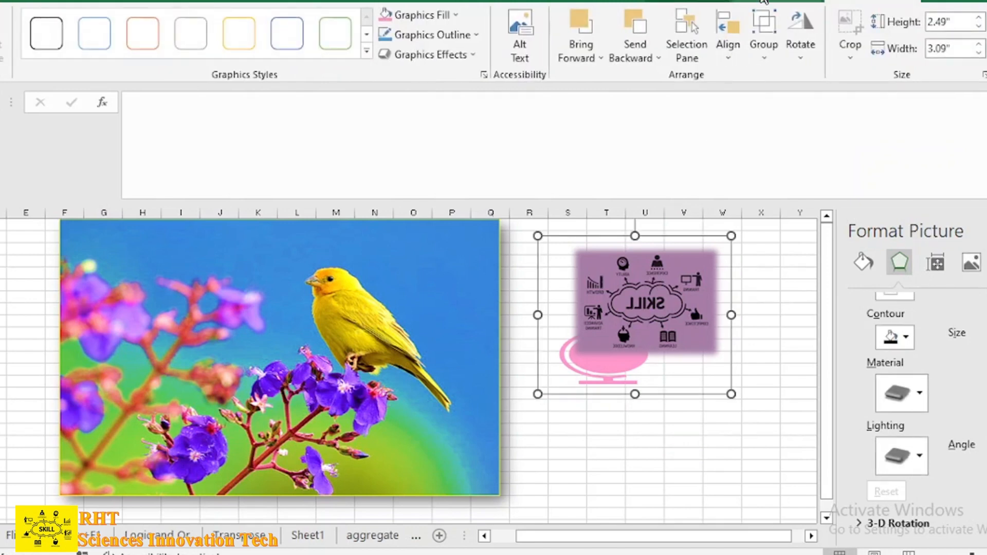
left_click(573, 476)
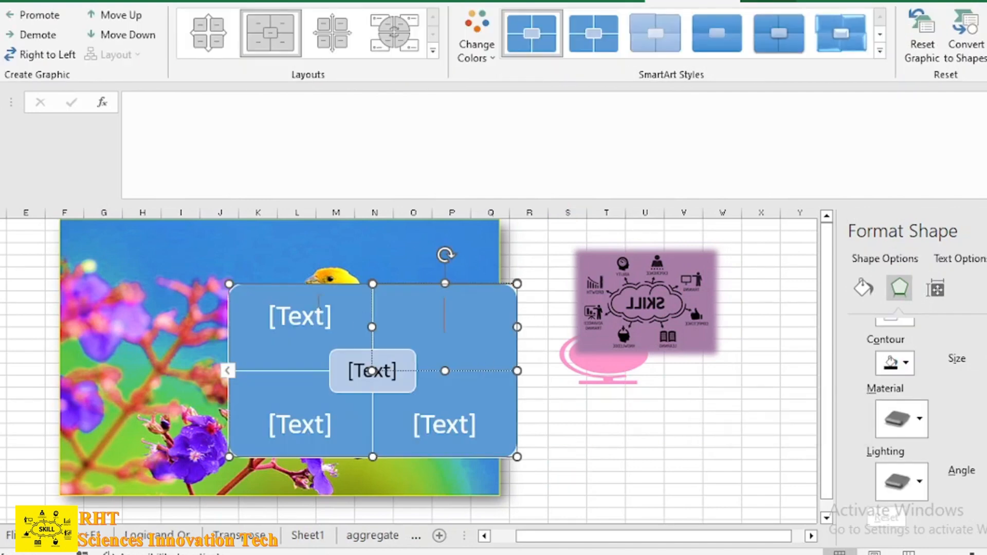
left_click_drag(263, 303, 703, 408)
scroll(511, 409, "down", 7)
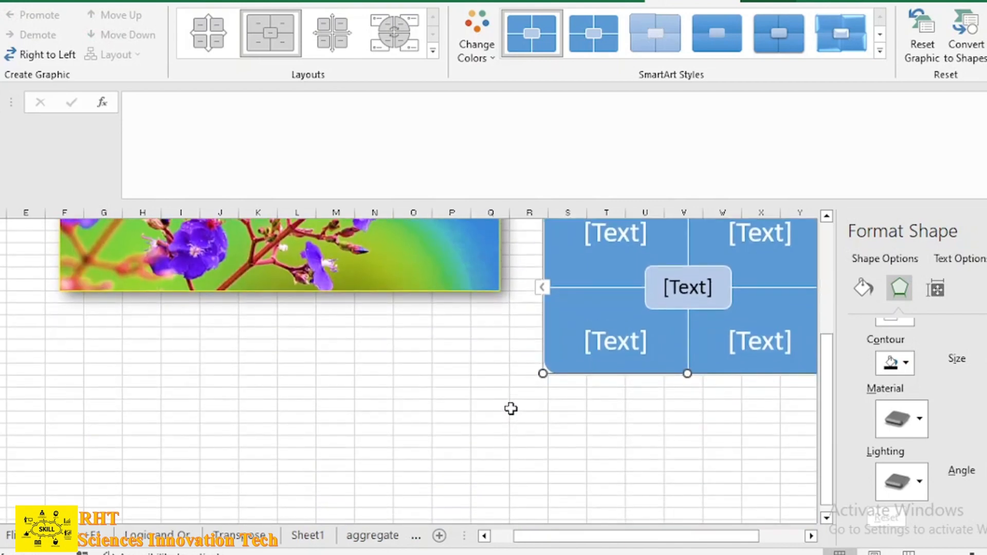
scroll(500, 429, "right", 3)
scroll(499, 430, "up", 3)
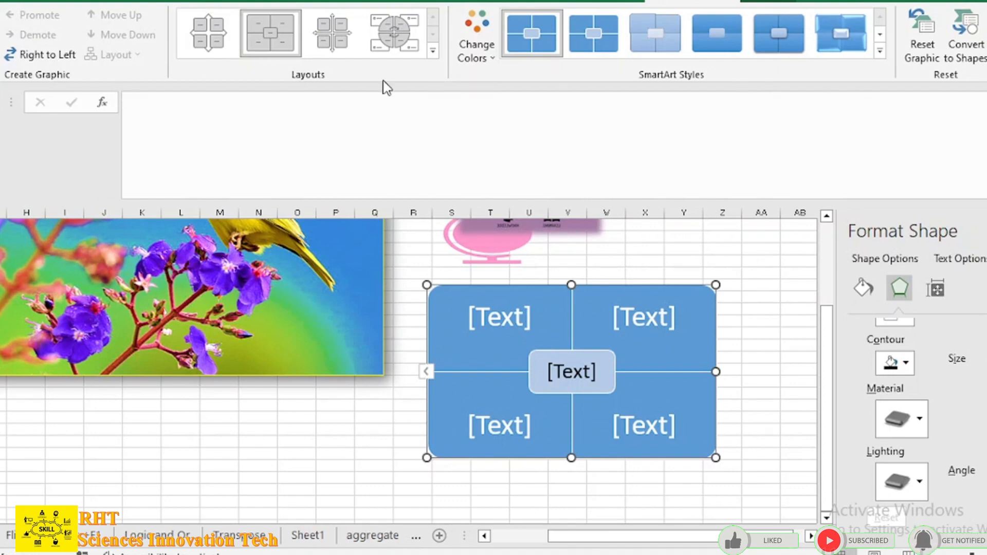
Examine the alternative SmartArt matrix layouts and the text placeholders in the graphic's quadrants.
left_click(429, 53)
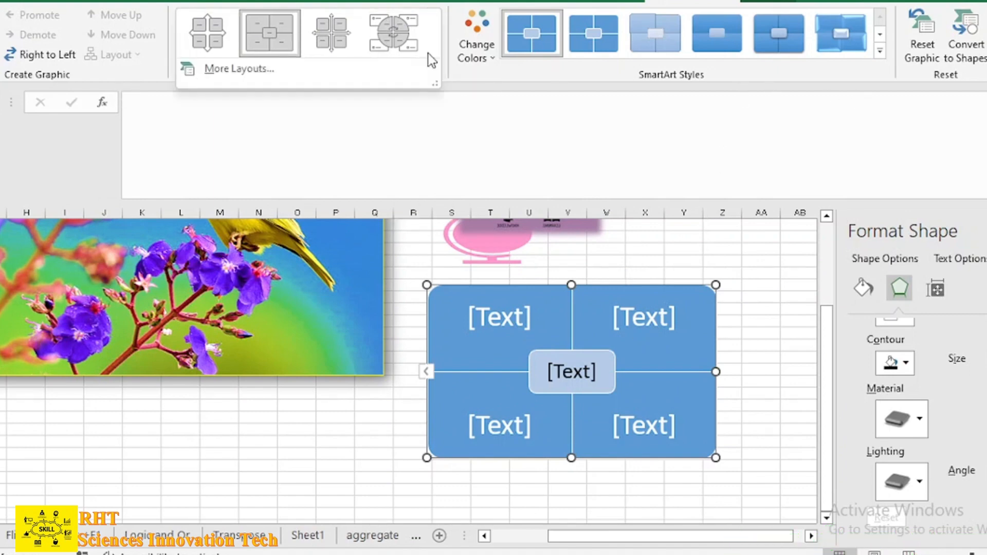
left_click(540, 329)
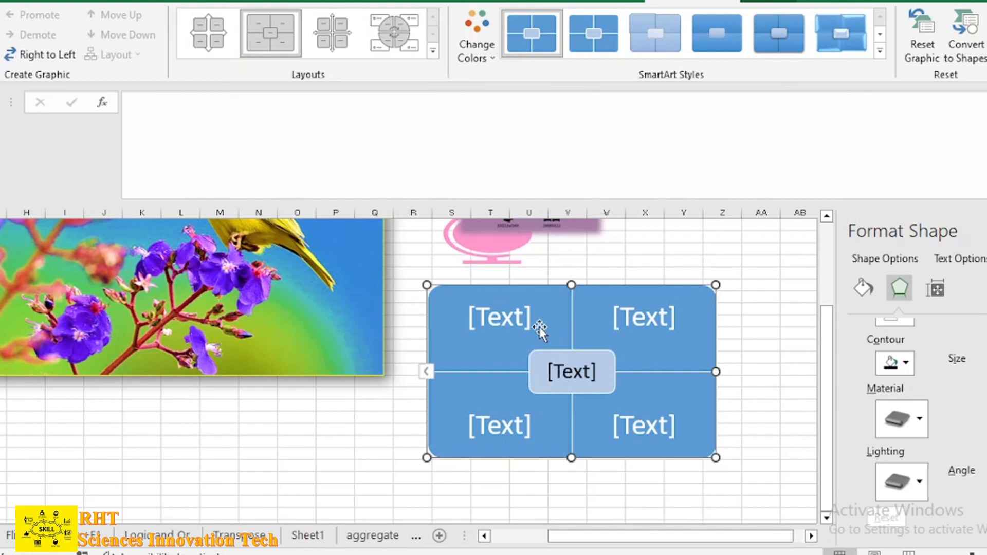
left_click(651, 323)
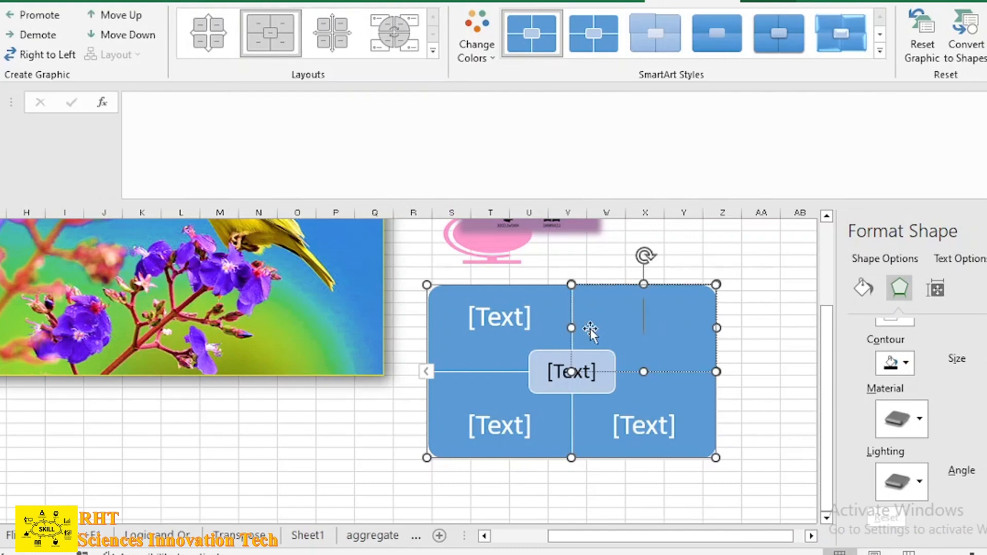
left_click(497, 323)
left_click(493, 385)
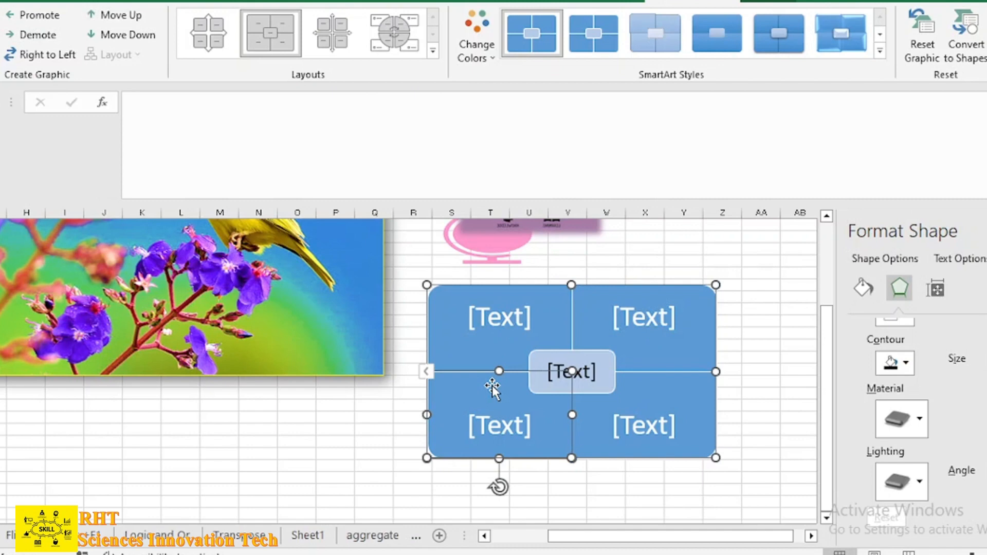
left_click(645, 414)
left_click(638, 330)
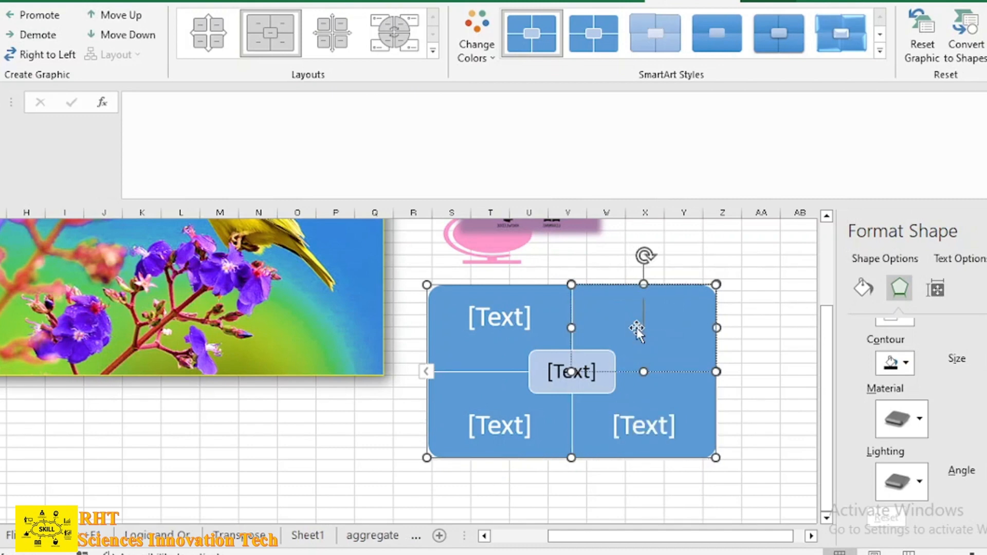
left_click(488, 345)
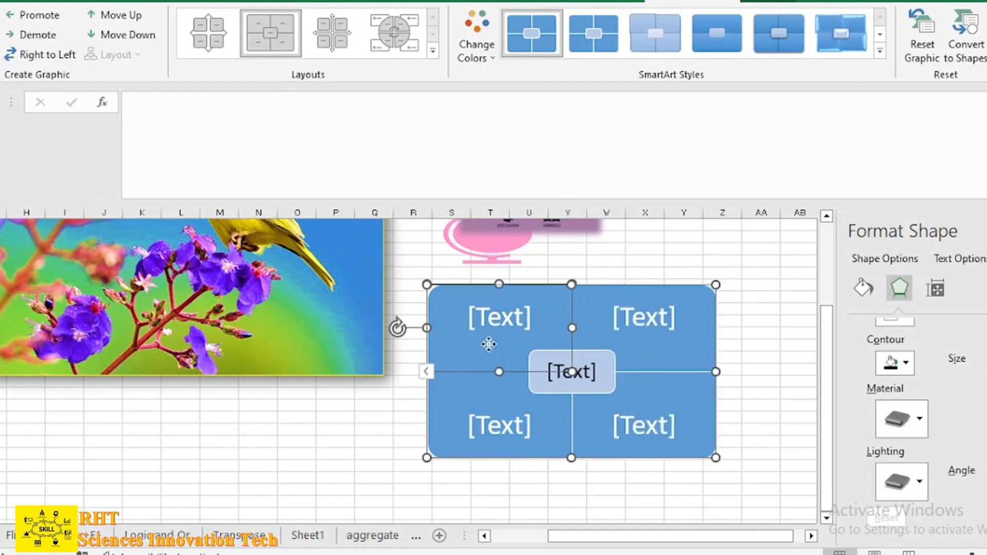
left_click(648, 345)
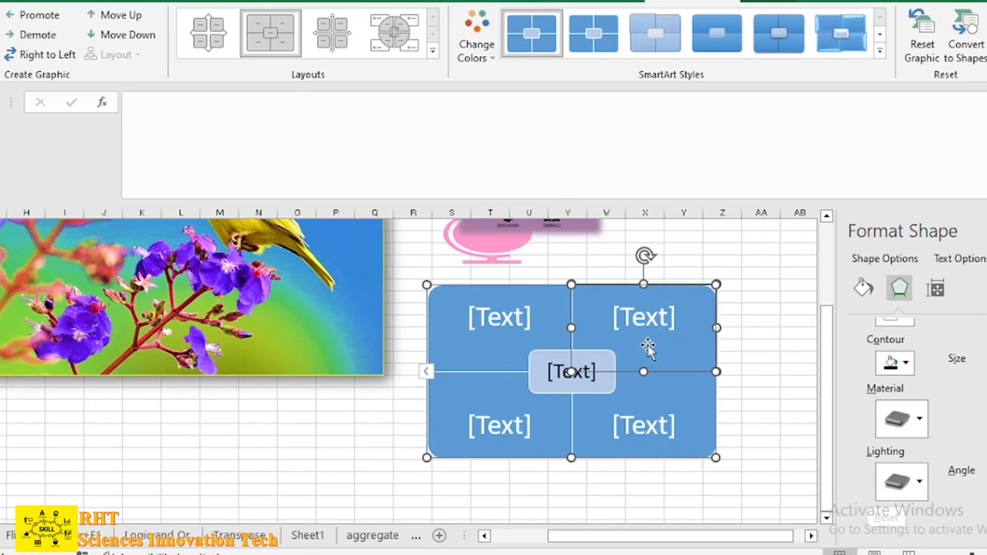
left_click(654, 427)
Insert a screen clipping of the desktop's cabin and lake, about 2.49" high by 4.03" wide, below the bird picture.
left_click(46, 1)
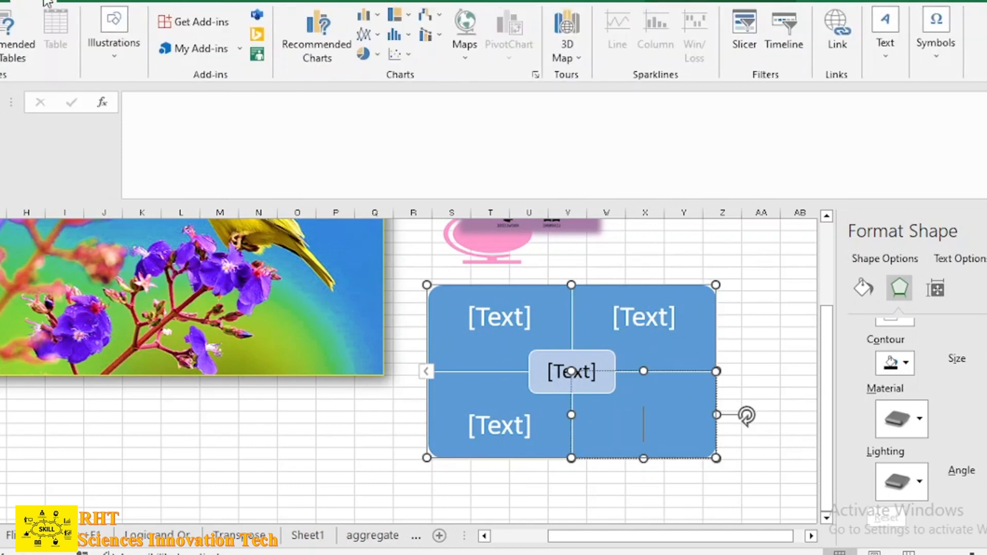
left_click(149, 442)
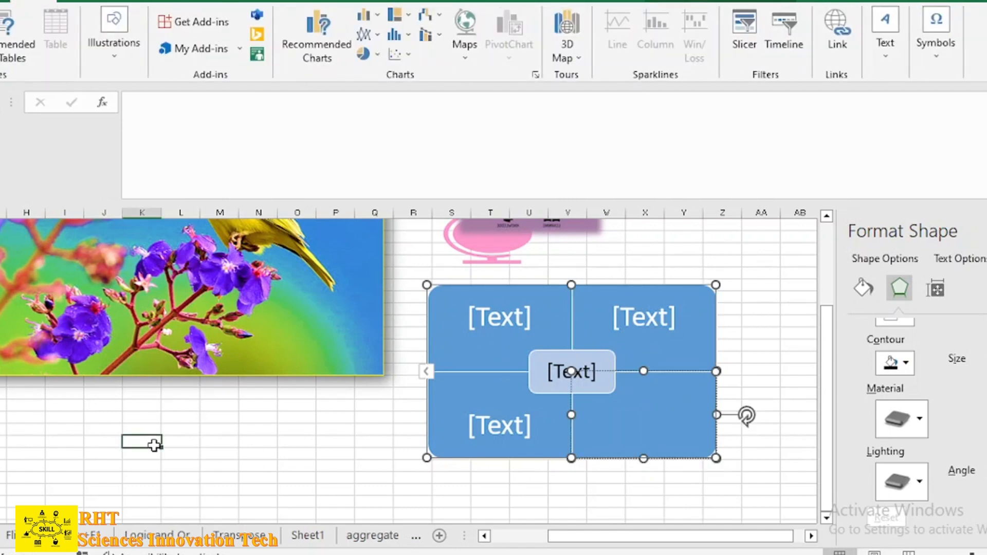
left_click(112, 56)
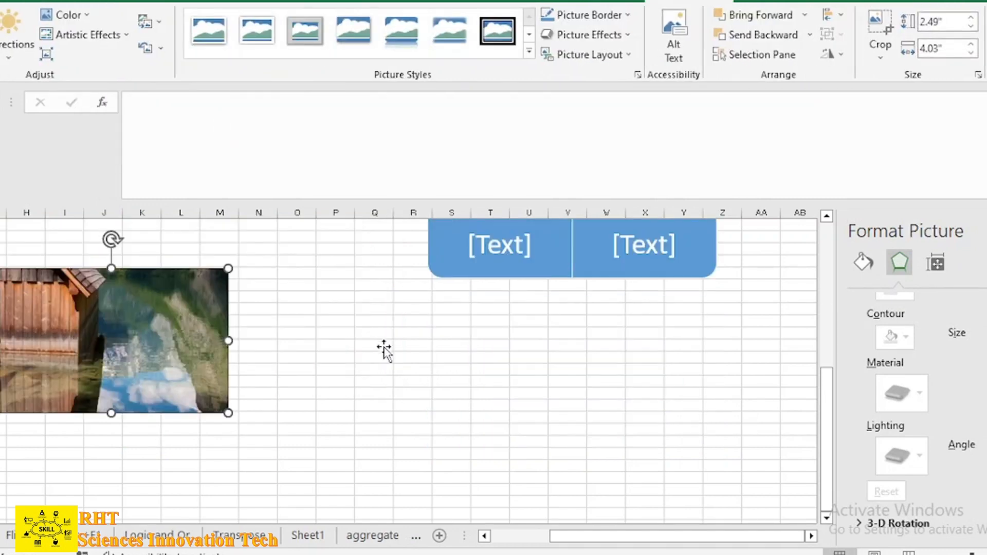
left_click(383, 346)
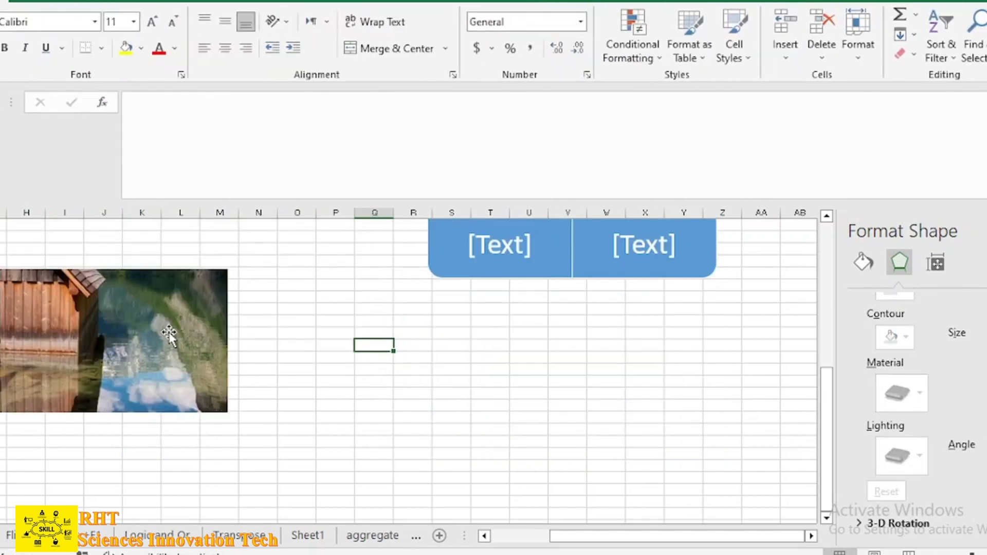
left_click(169, 335)
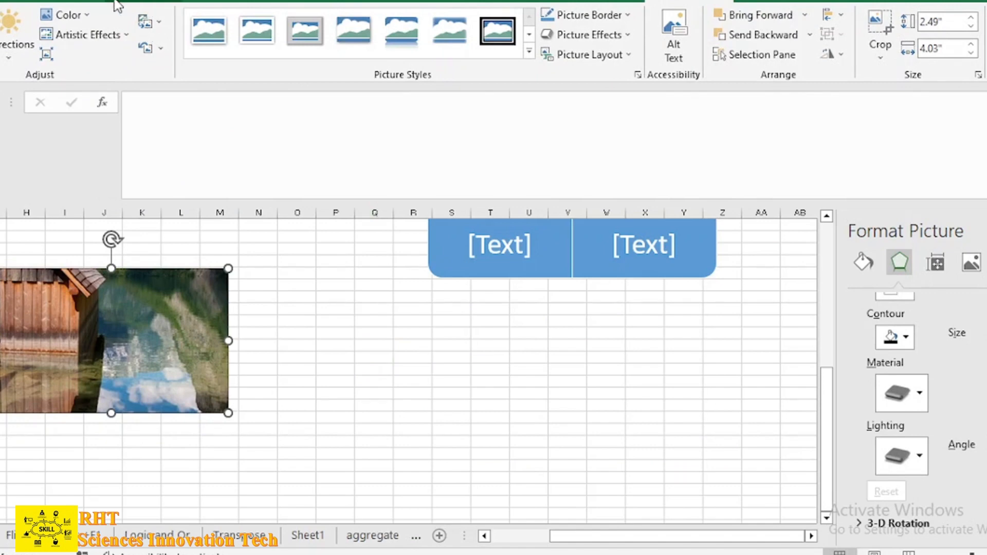
Insert a second desktop screen clipping of the lake reflection, about 1.97" high by 5.68" wide, starting in column Q below the SmartArt.
left_click(115, 5)
left_click(377, 309)
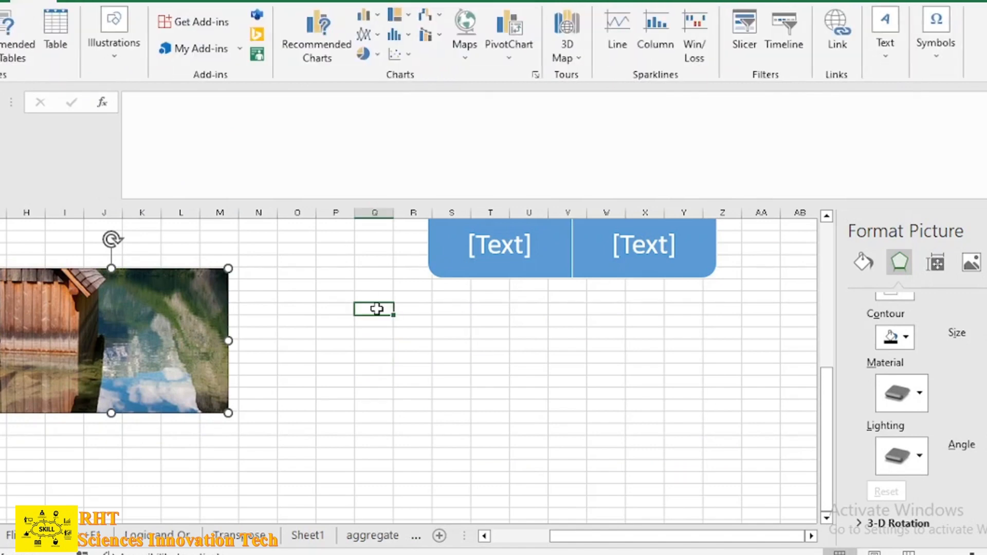
left_click(115, 59)
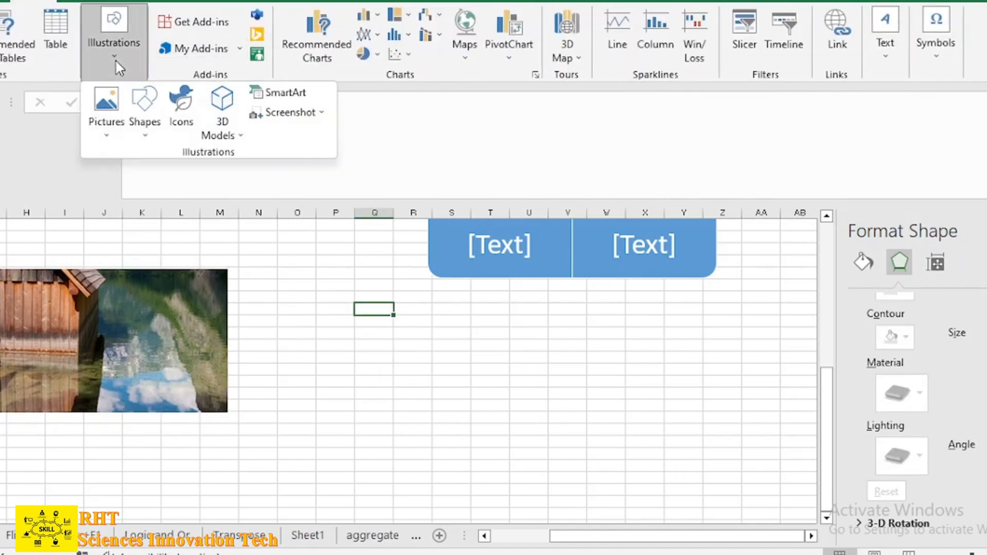
left_click(280, 113)
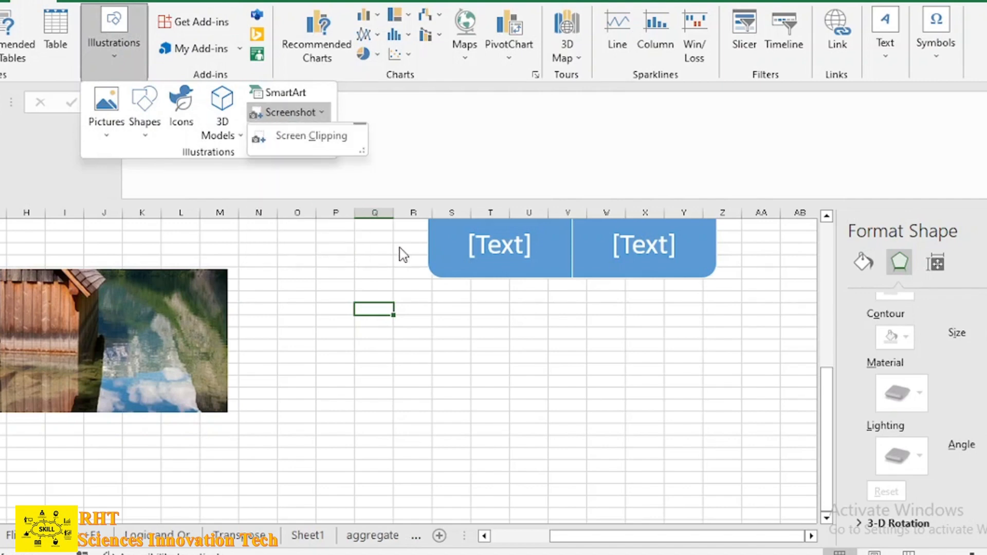
left_click(313, 136)
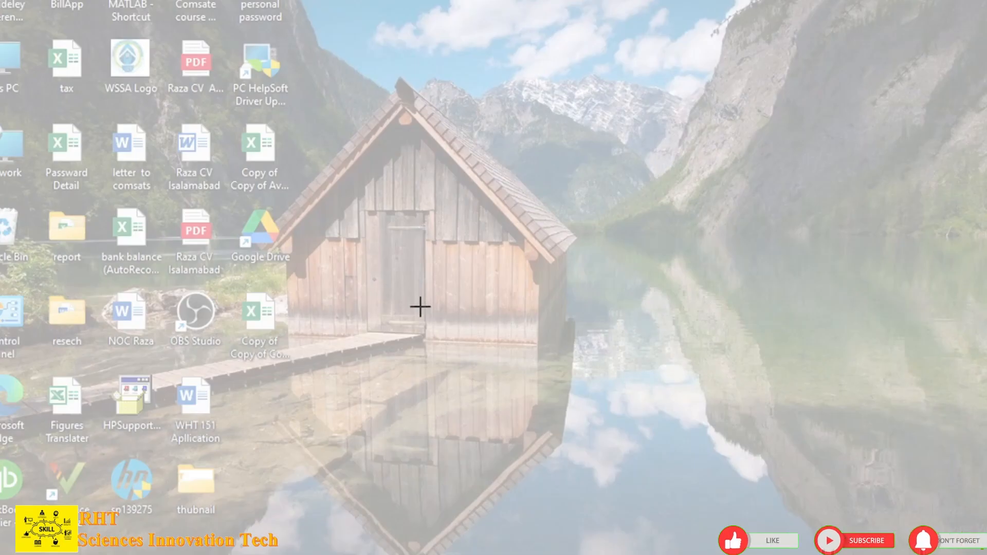
left_click_drag(418, 302, 885, 465)
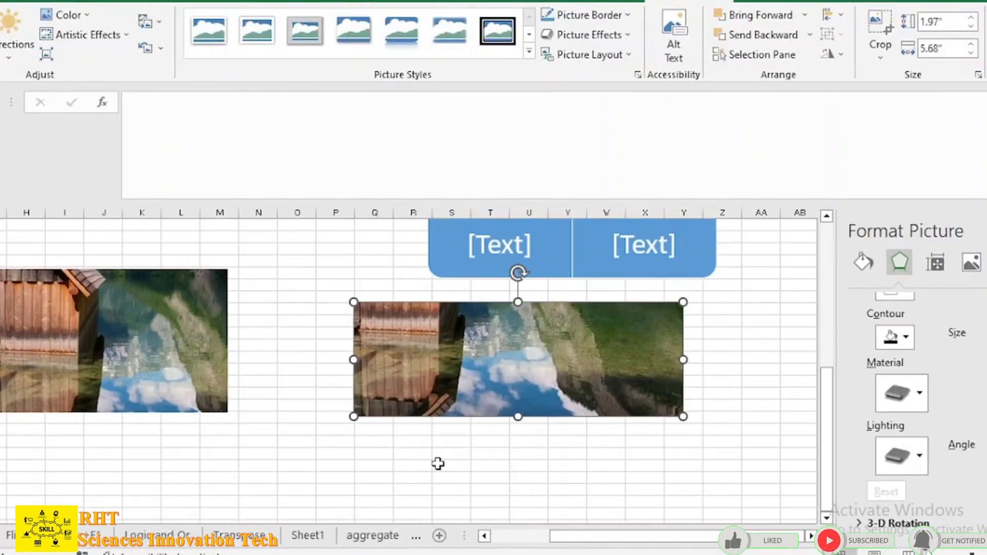
left_click(438, 463)
left_click(460, 370)
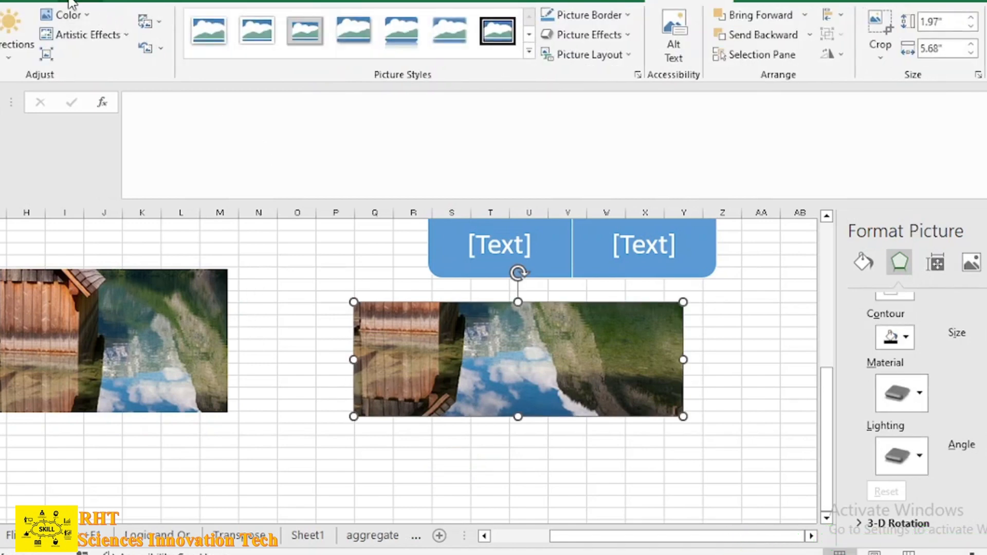
Draw a rounded rectangle about 1" high by 1.85" wide in the empty area below the two screen clippings.
left_click(40, 1)
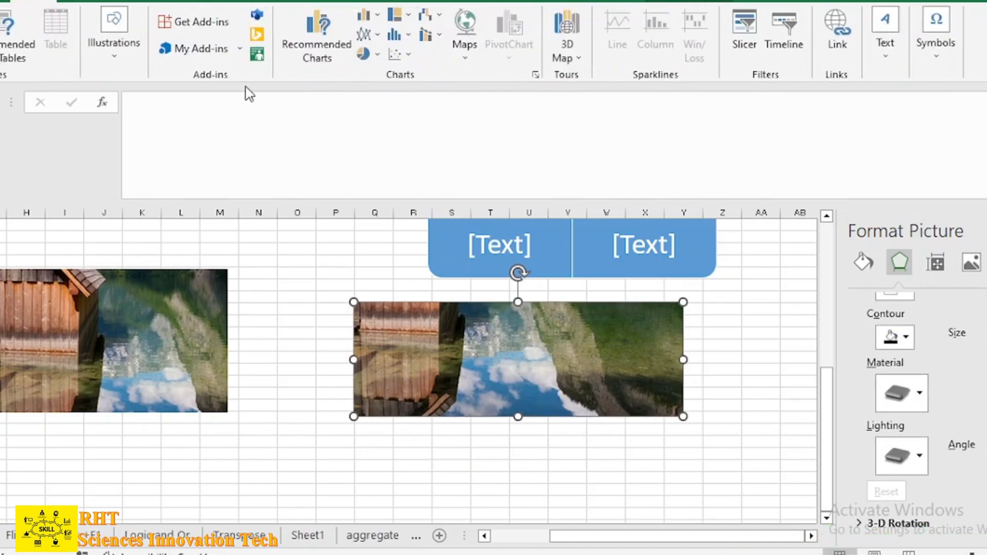
left_click(120, 50)
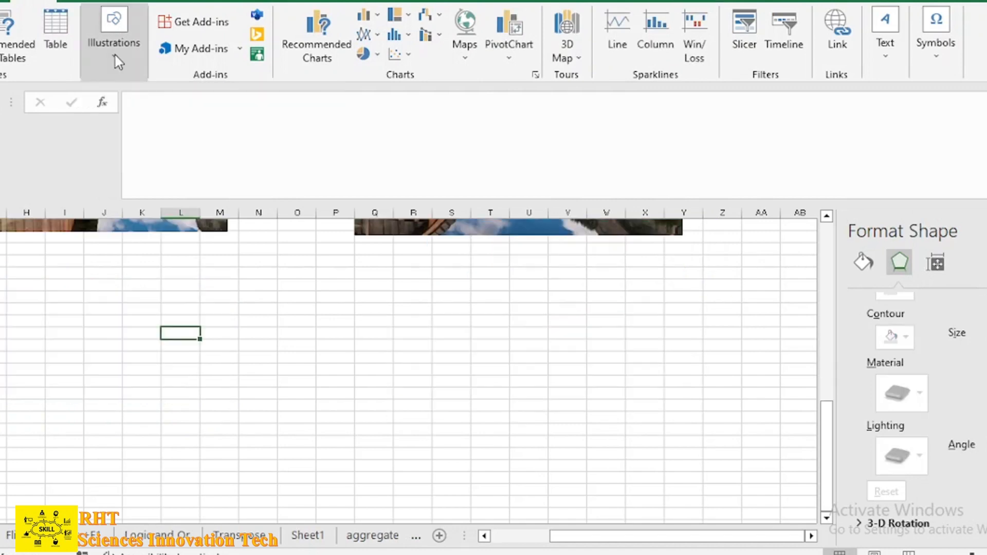
left_click(115, 54)
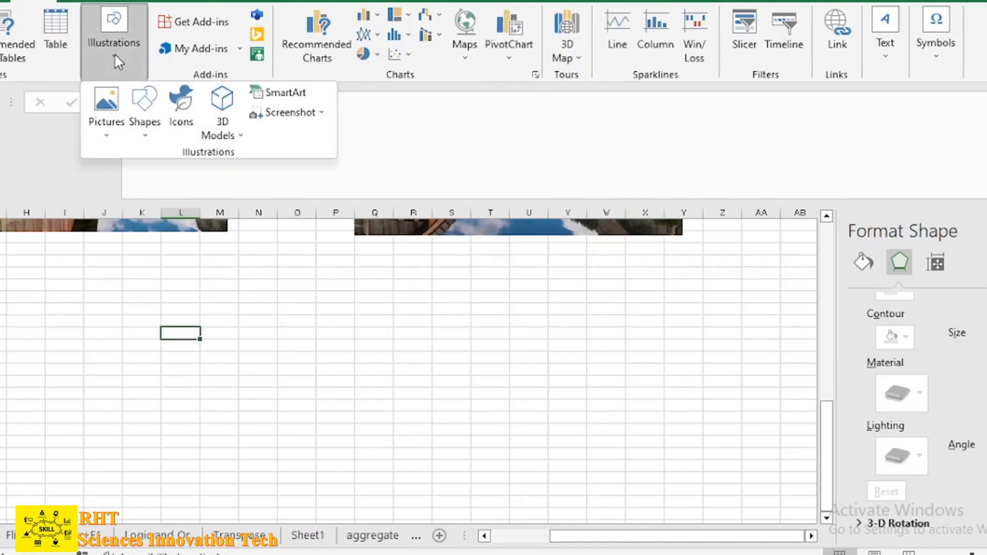
left_click(143, 133)
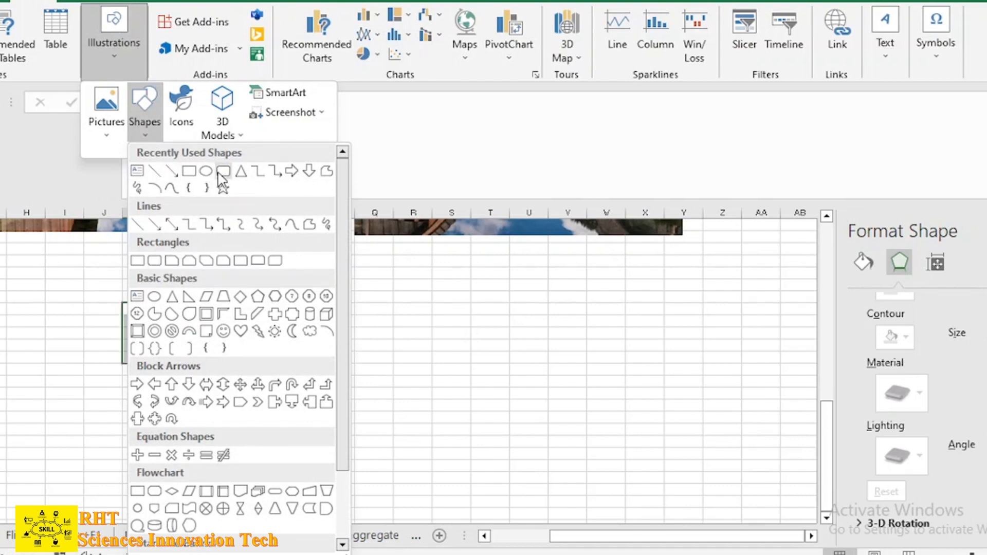
left_click(226, 173)
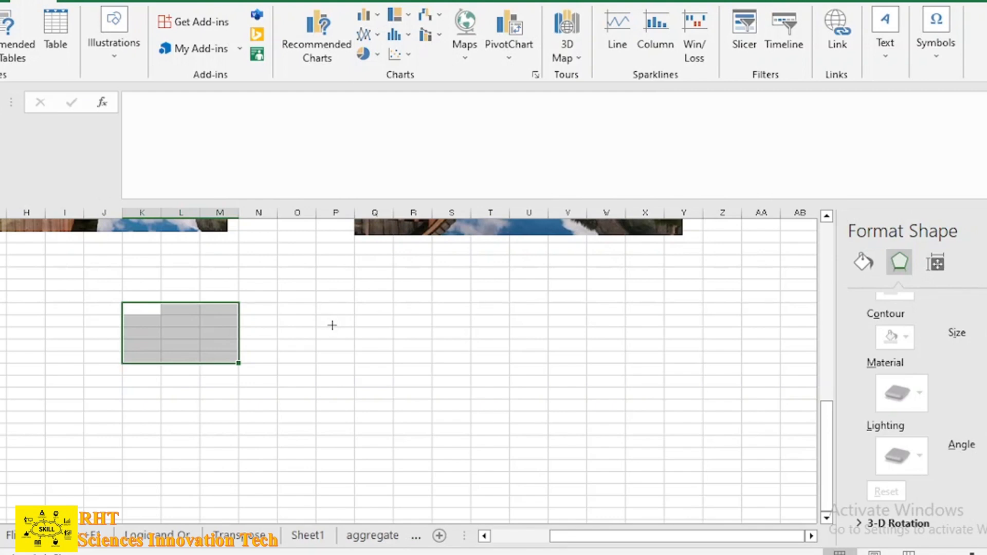
mouse_move(332, 325)
left_mouse_down()
mouse_move(391, 387)
mouse_move(440, 379)
left_mouse_up()
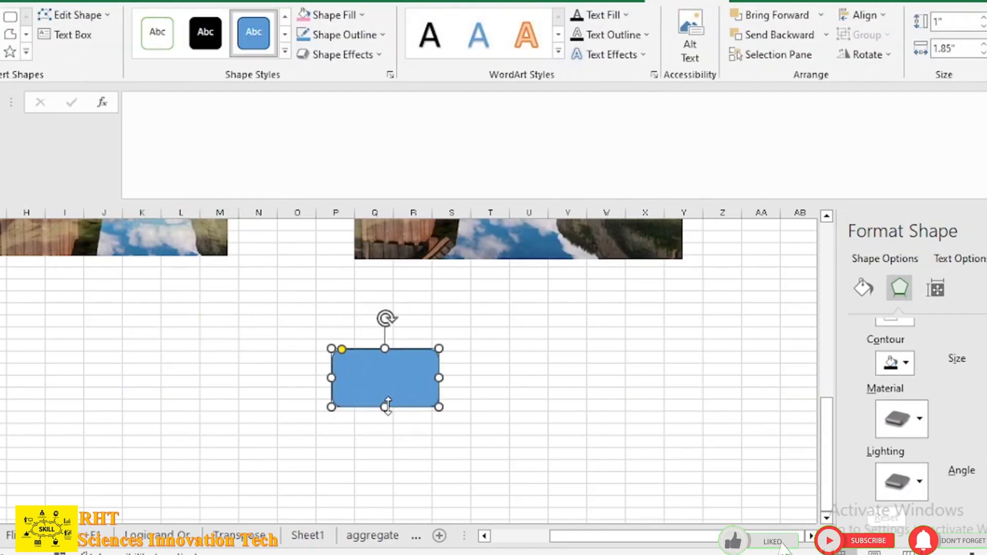
Hide the worksheet's gridlines.
left_click(369, 1)
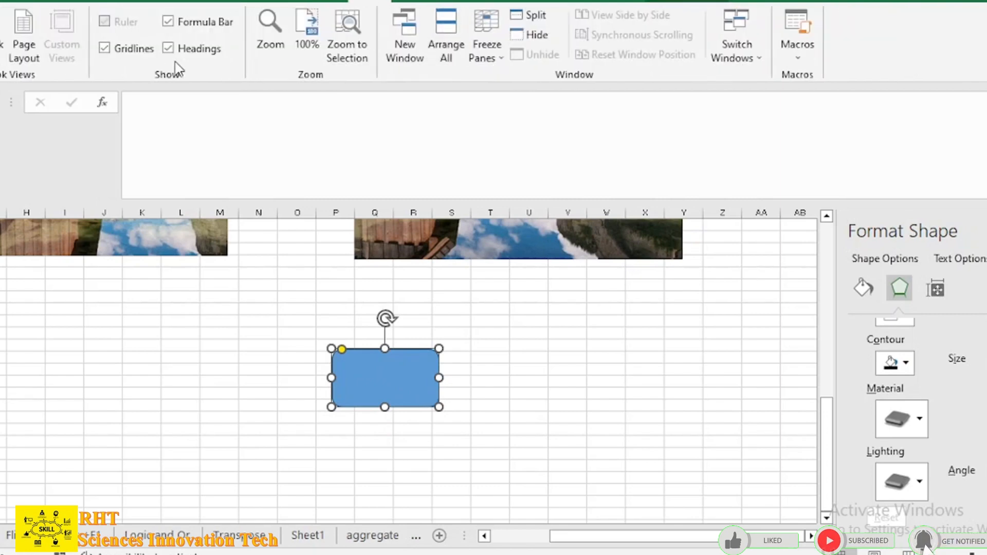
left_click(104, 48)
Stretch the rounded rectangle to about 3.66" high and move it so its right edge lies in column I.
scroll(511, 406, "down", 3)
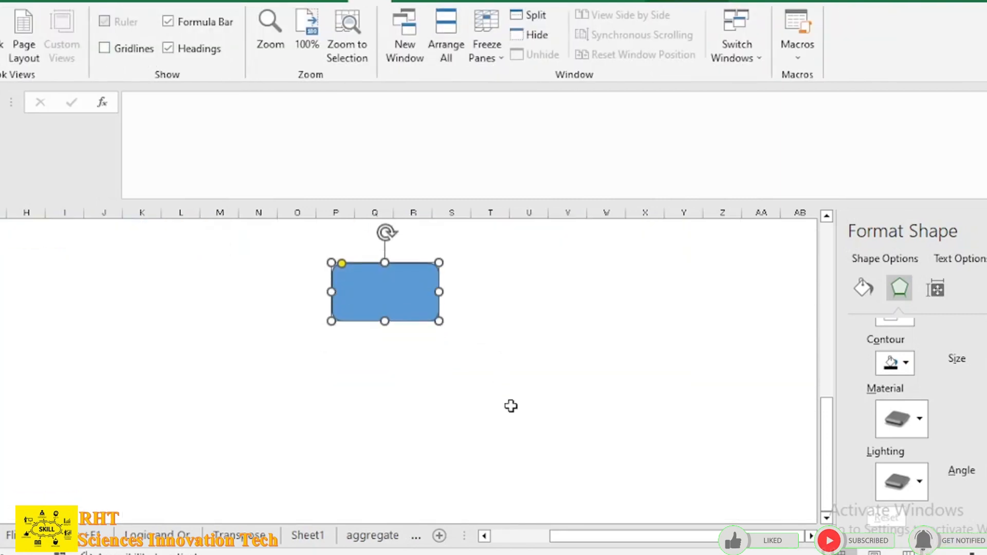
left_click_drag(386, 324, 389, 476)
left_click_drag(391, 410, 32, 317)
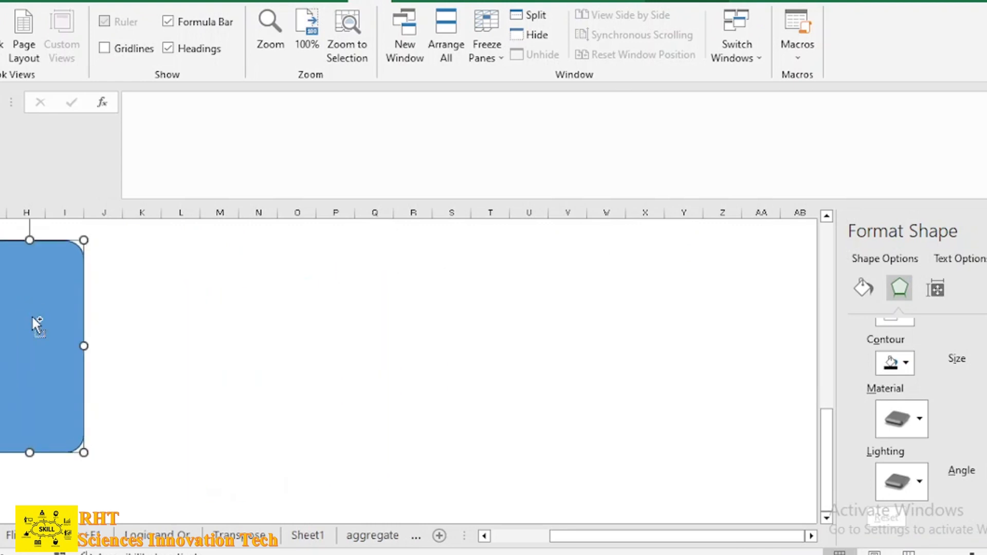
Make three copies of the tall rounded rectangle and arrange all four in a side-by-side row.
key("ctrl+d")
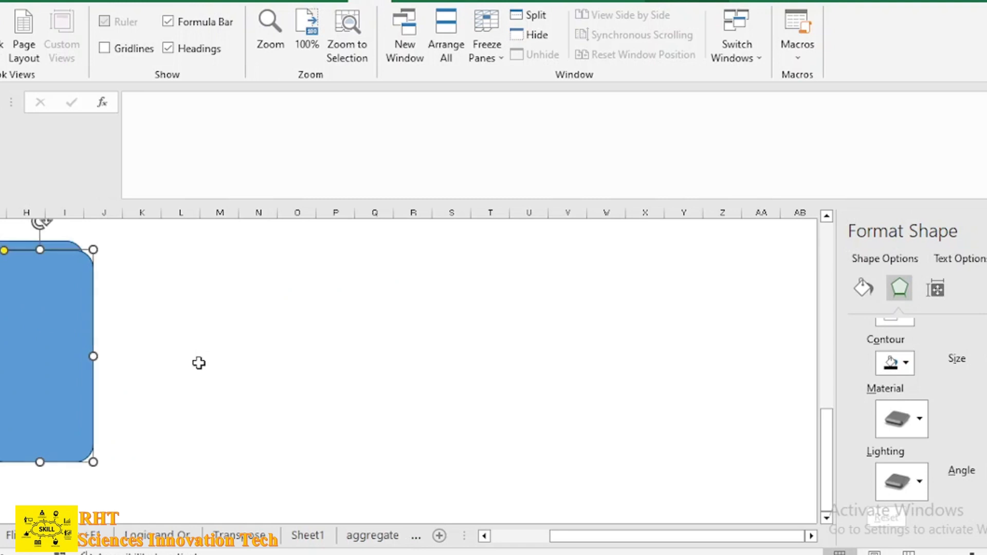
left_click_drag(45, 322, 279, 326)
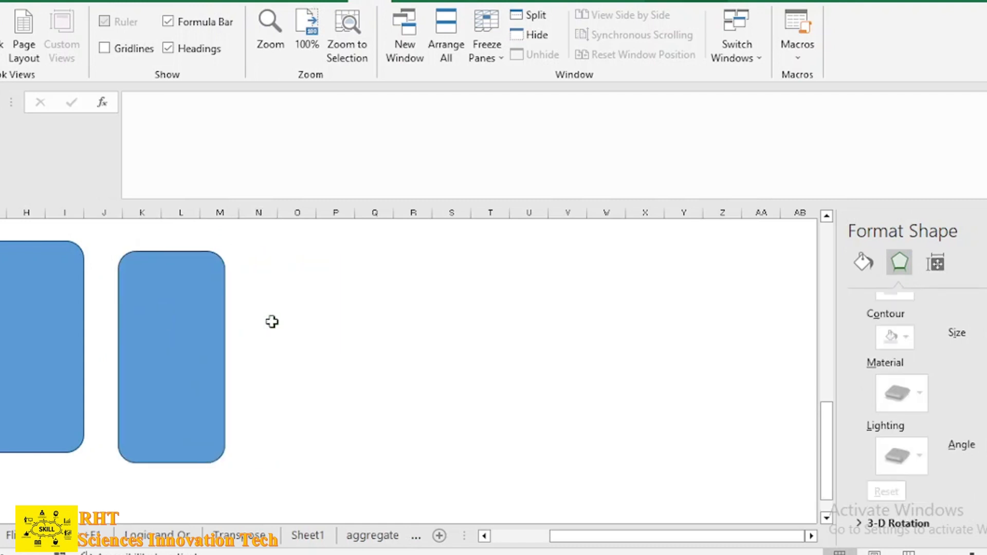
key("ctrl+v")
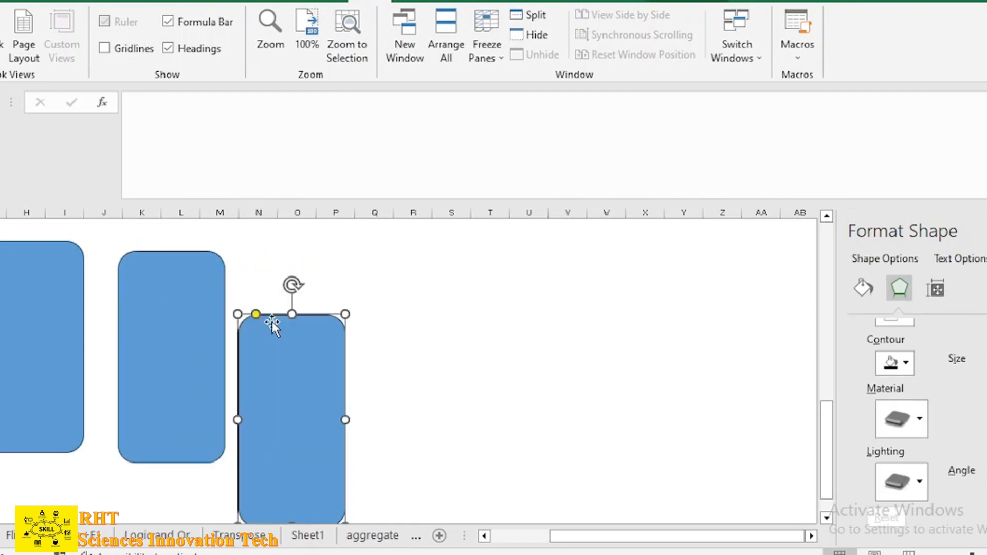
left_click_drag(291, 334, 514, 301)
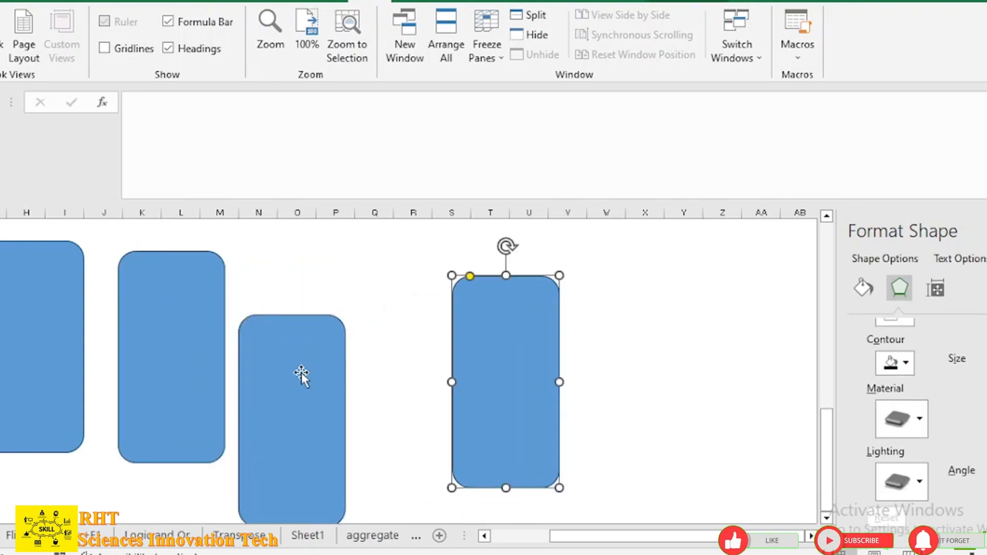
left_click_drag(301, 375, 346, 307)
left_click_drag(496, 361, 496, 322)
key("Escape")
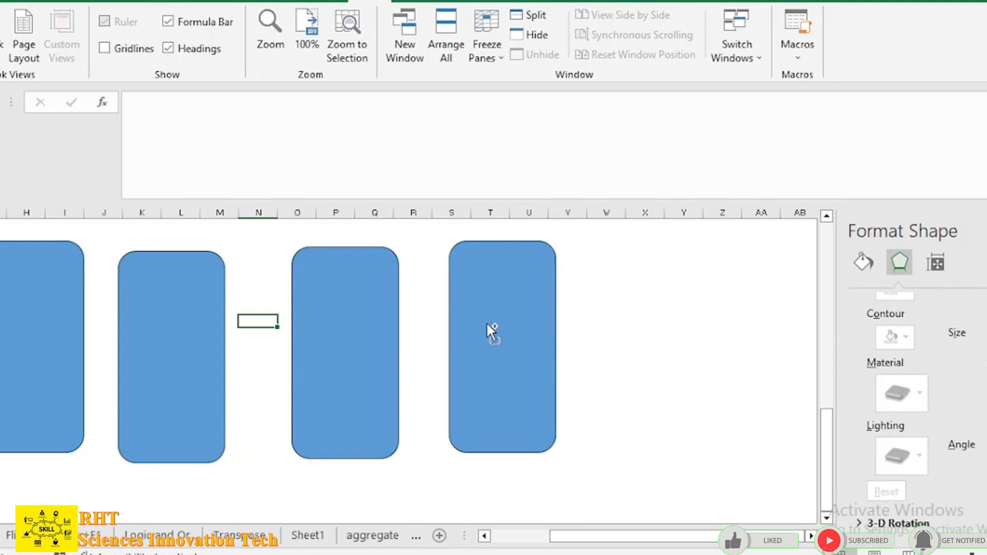
Select all four rounded rectangles and align them by their tops.
left_click(342, 322)
left_click(147, 329, "ctrl")
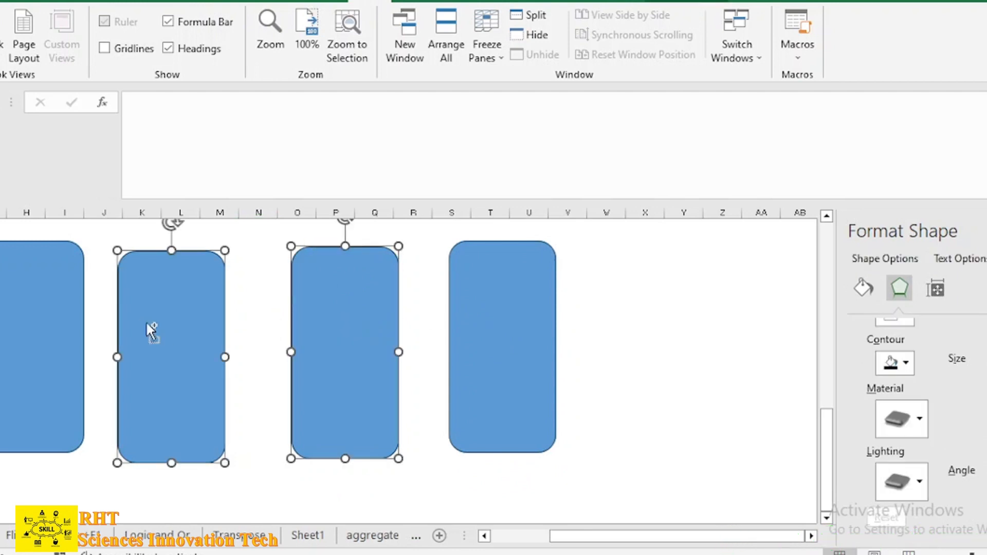
left_click(52, 315, "ctrl")
left_click(484, 354, "ctrl")
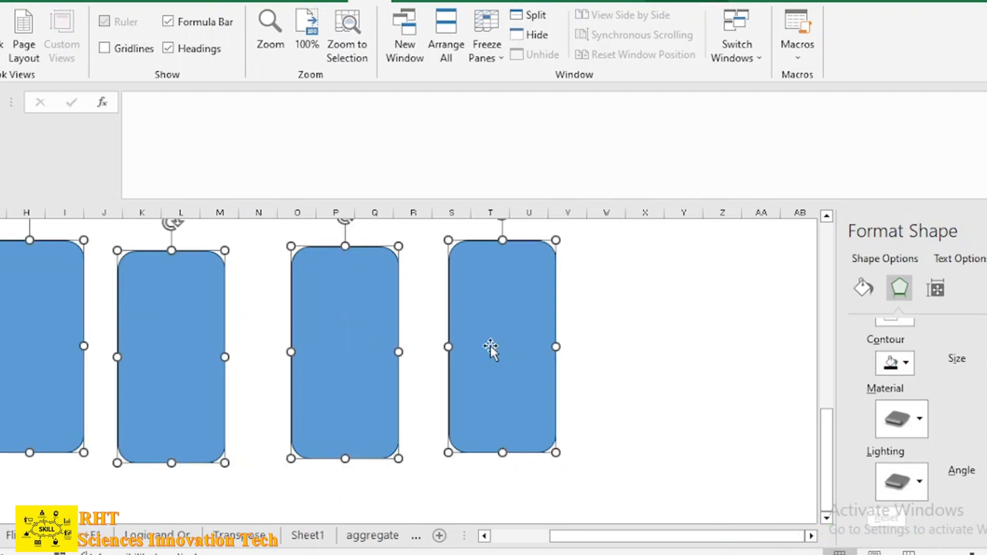
left_click(880, 16)
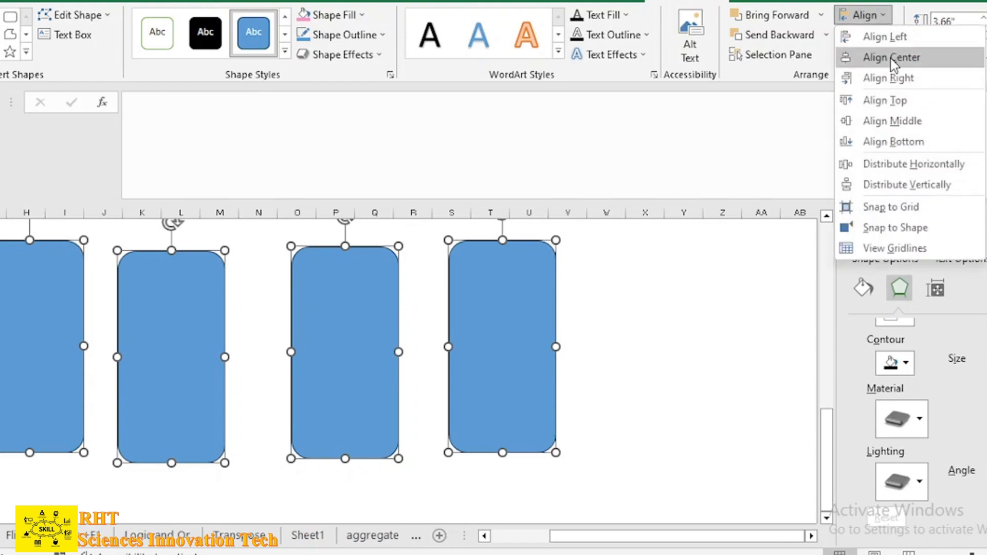
left_click(890, 100)
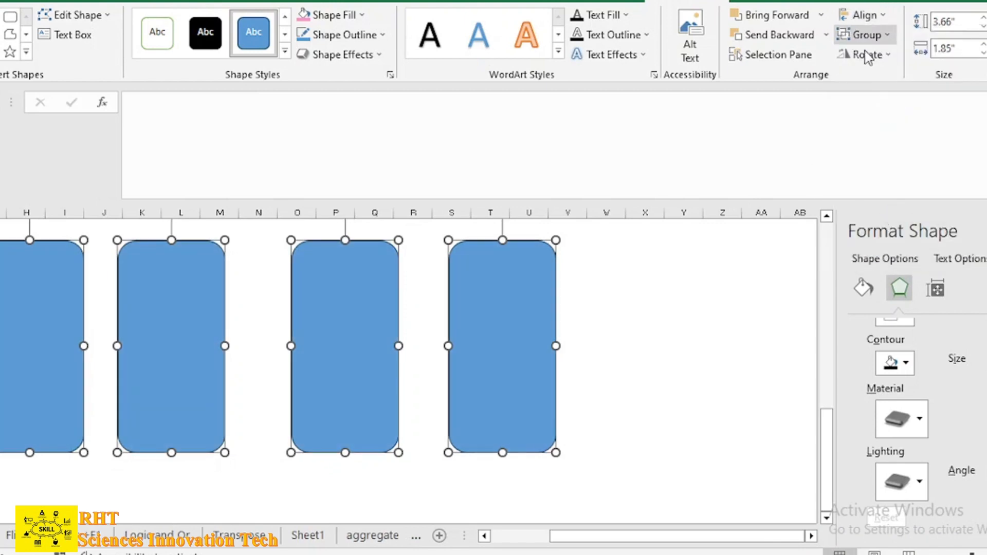
Apply Align Middle to the four selected rounded rectangles and deselect them.
left_click(882, 15)
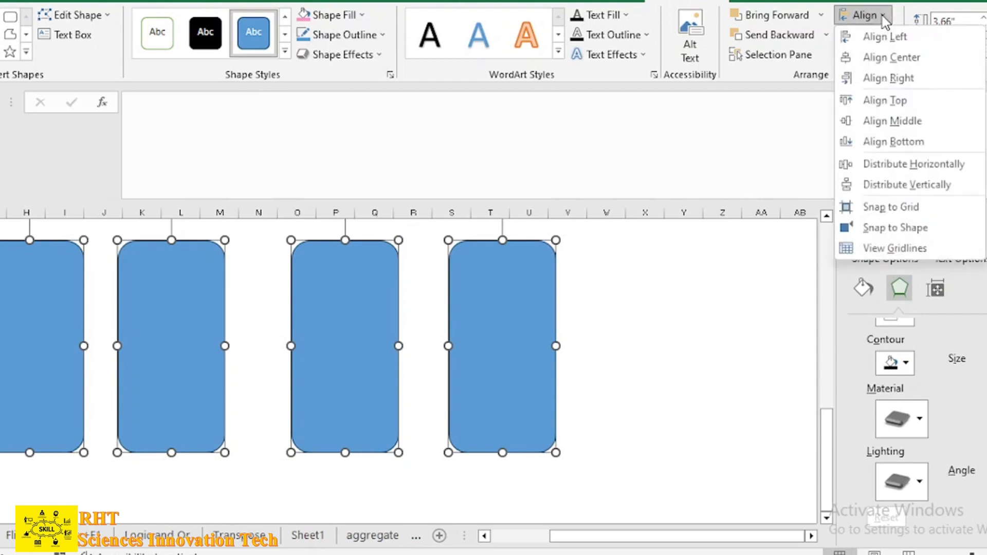
left_click(891, 124)
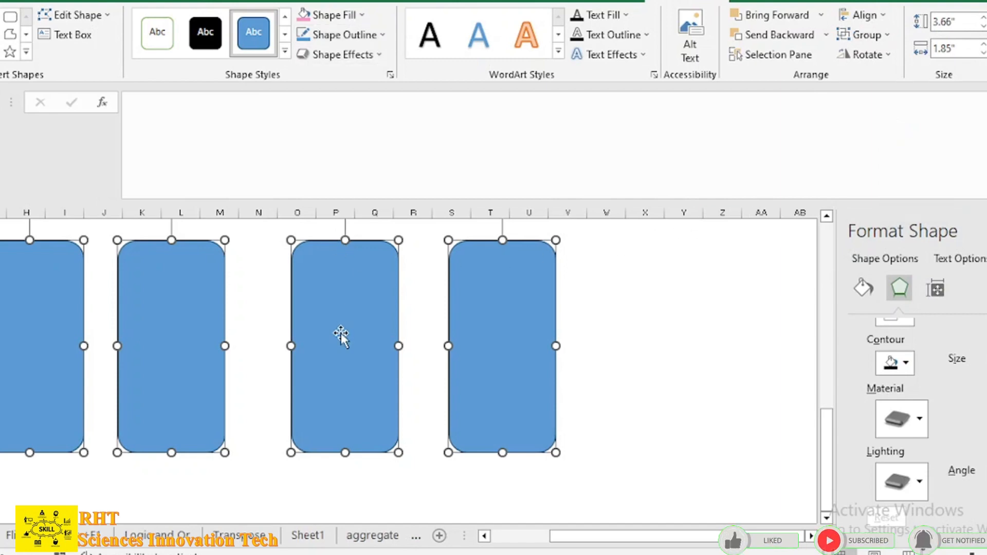
left_click(632, 297)
Fill the third rounded rectangle with light orange and the first one with light green.
left_click(353, 295)
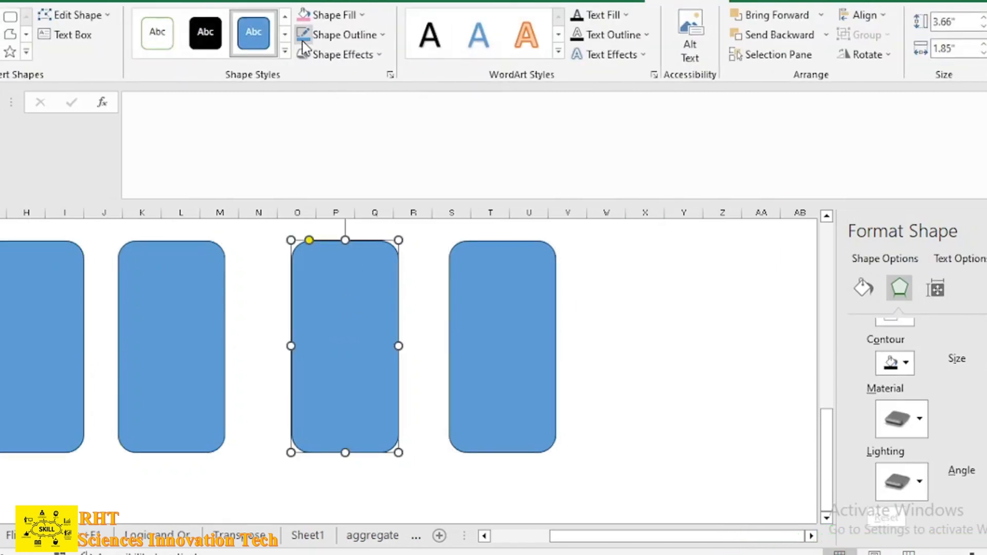
left_click(360, 16)
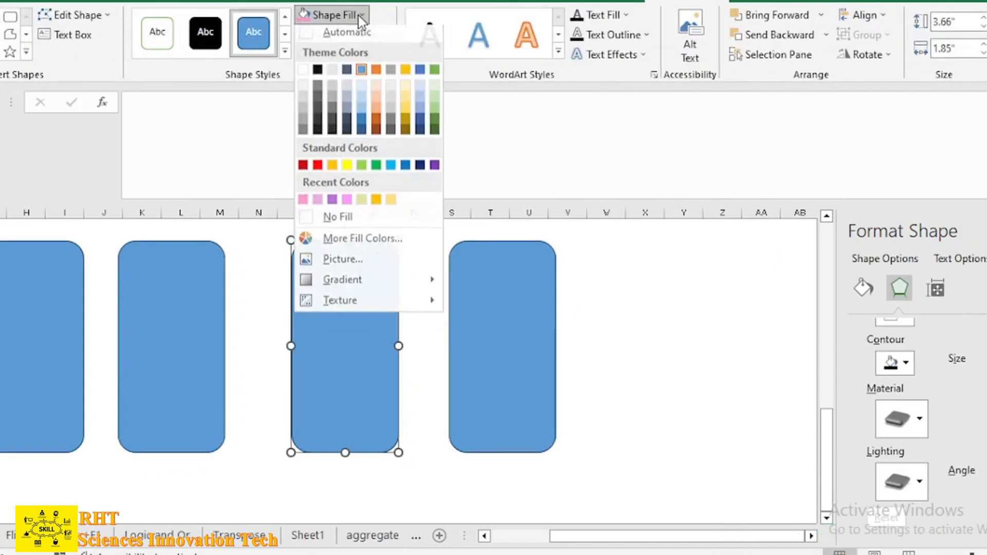
left_click(376, 113)
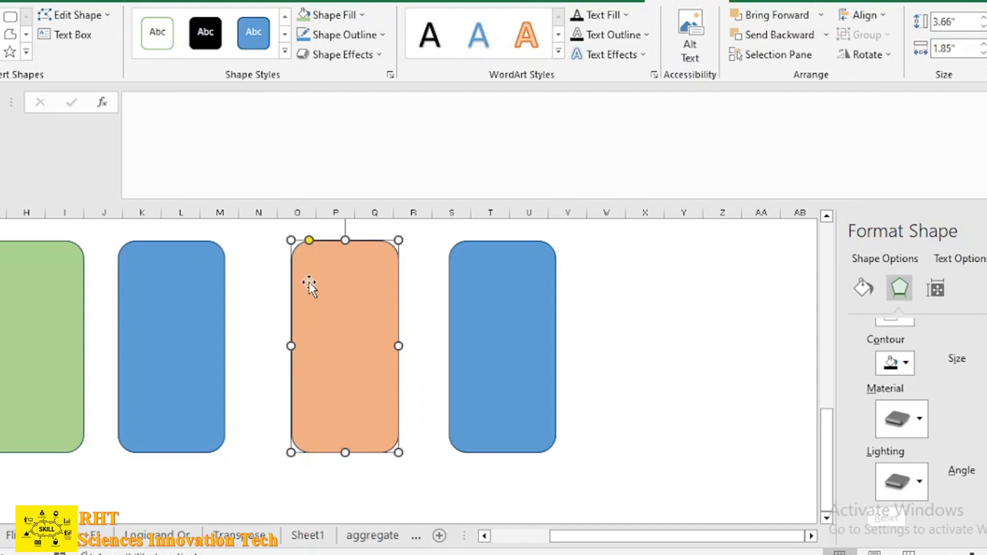
Add the text "Dashboard of Art work" inside the orange rounded rectangle.
right_click(327, 294)
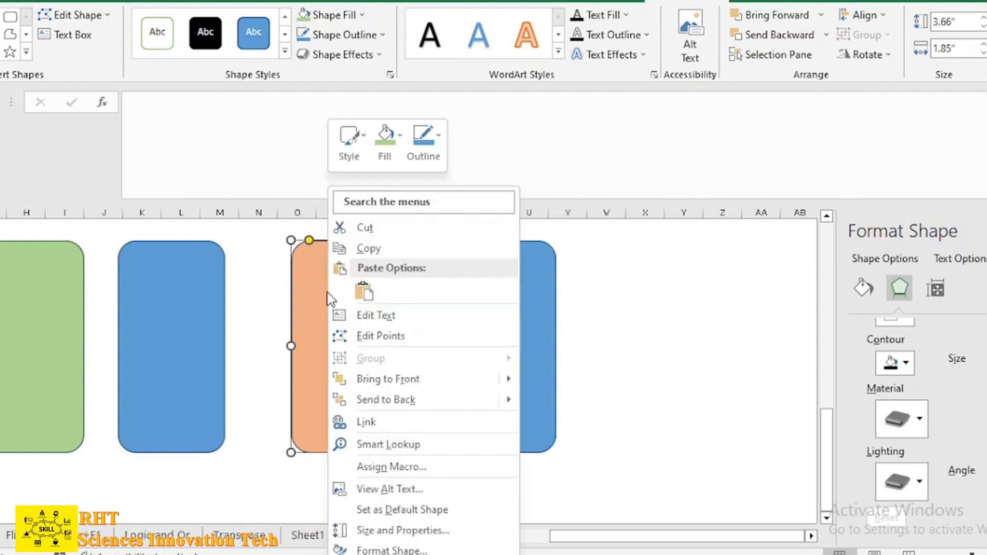
left_click(409, 315)
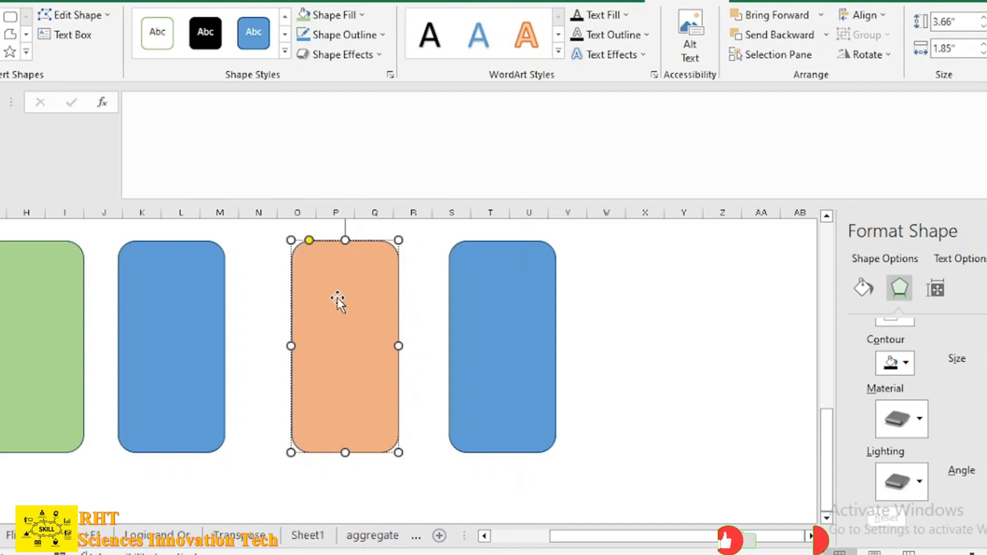
type("Dadhbo")
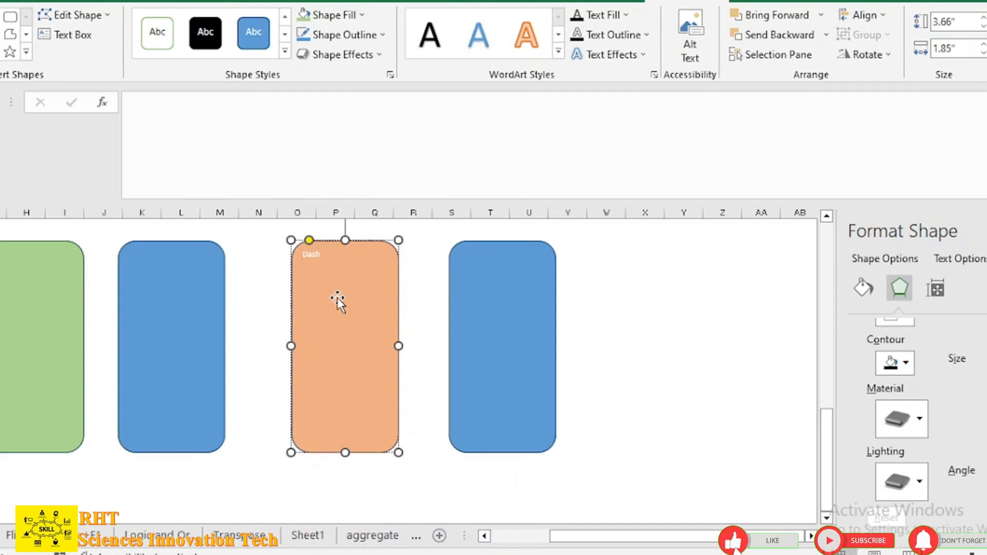
type("ard of Art work")
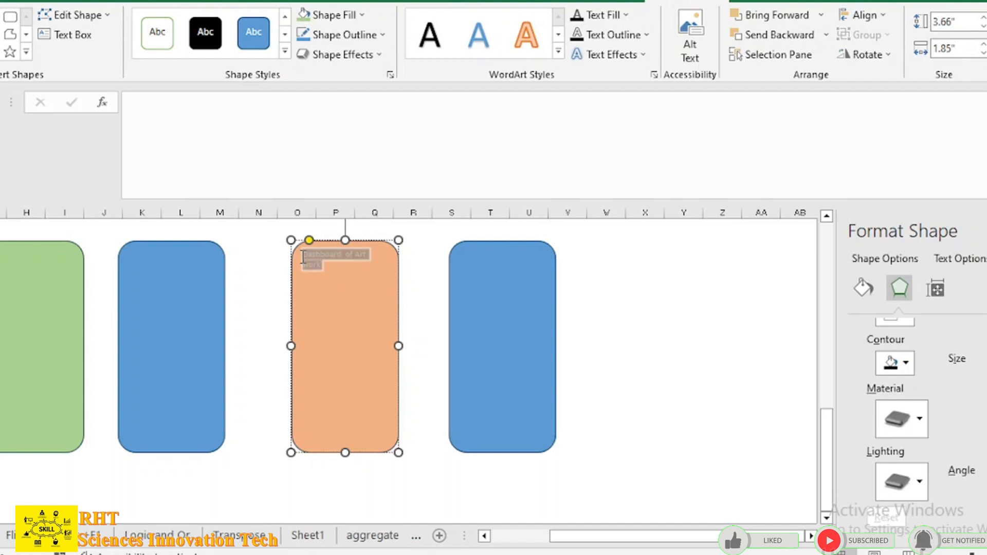
Set the orange rectangle's text to font size 20 and centre it horizontally and vertically in the shape.
left_click(3, 2)
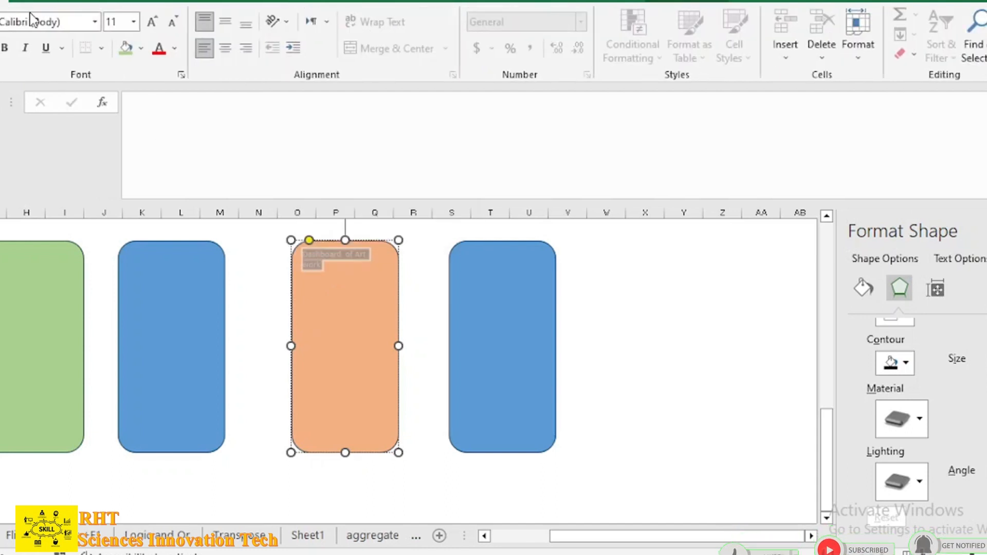
left_click(133, 23)
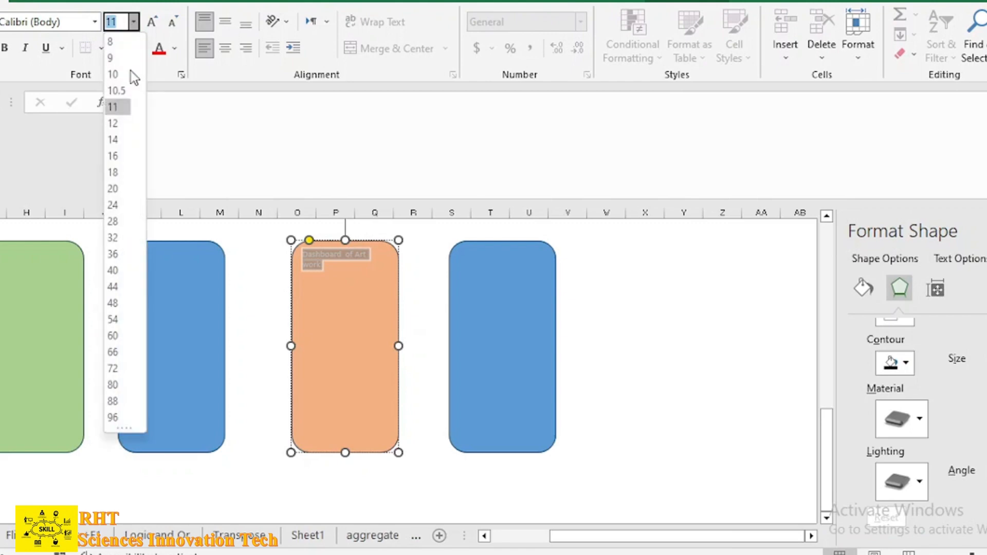
left_click(114, 188)
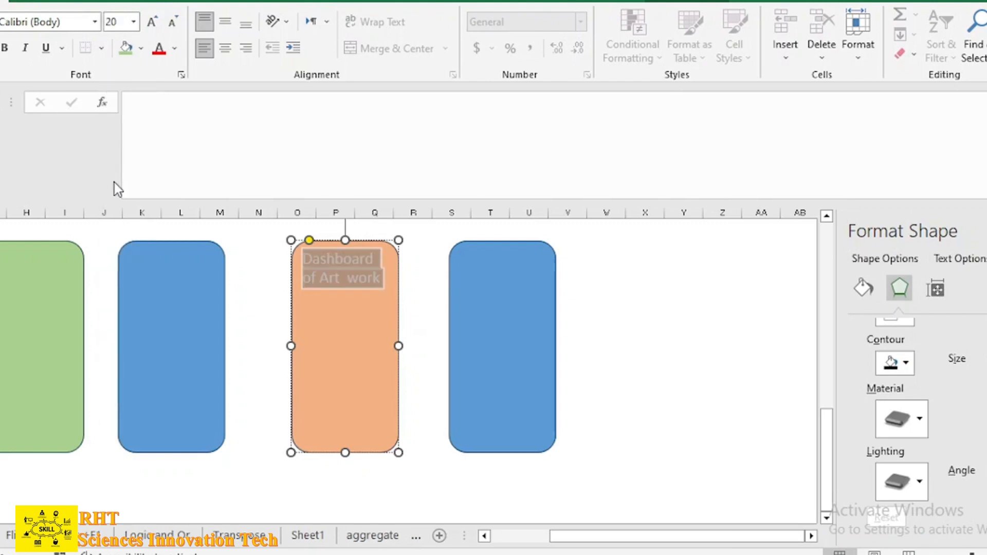
left_click(226, 50)
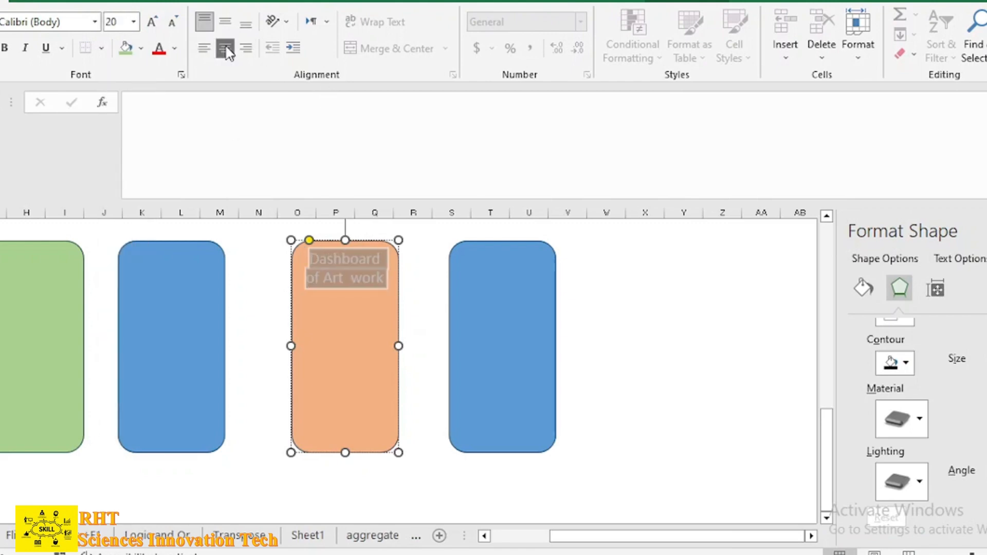
left_click(225, 22)
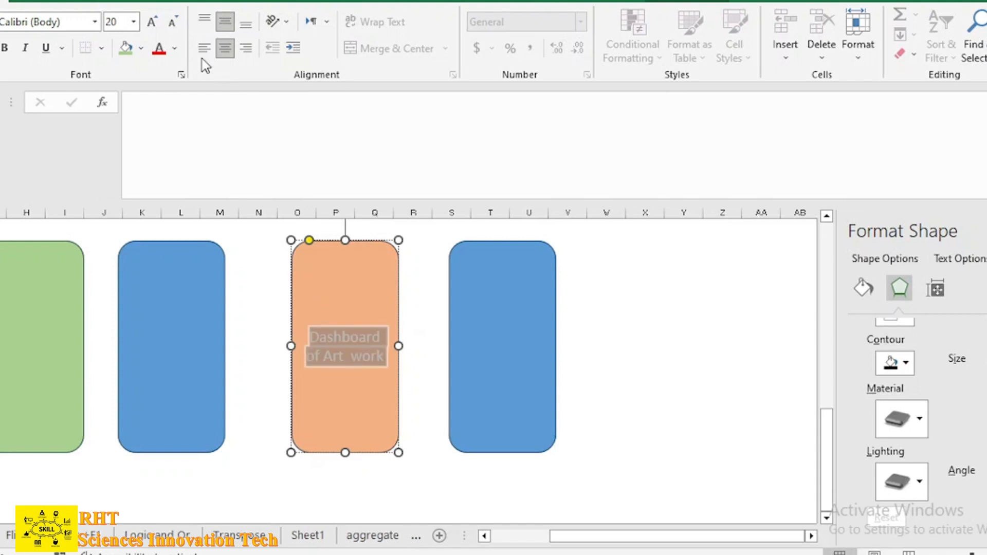
Set the font colour of the orange rectangle's text to black.
left_click(175, 49)
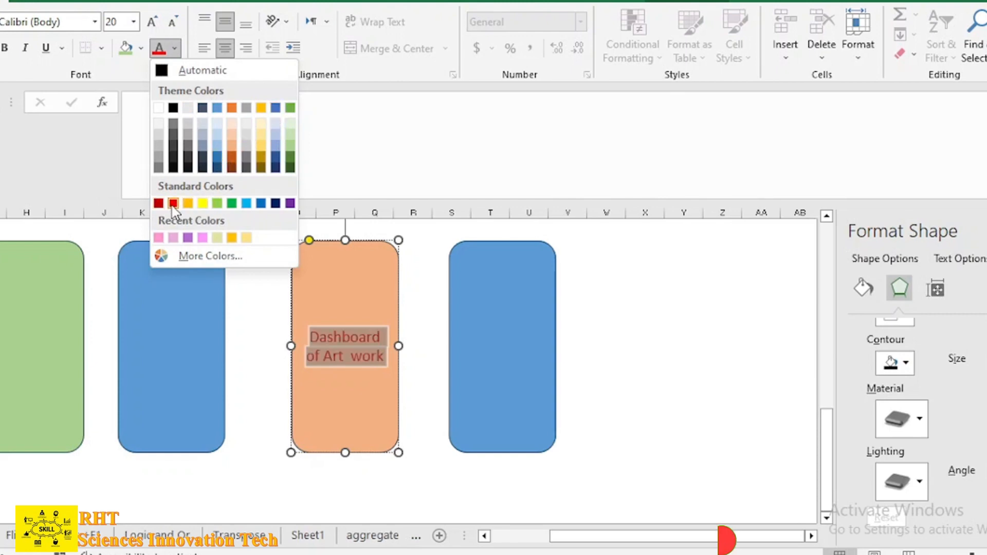
left_click(173, 107)
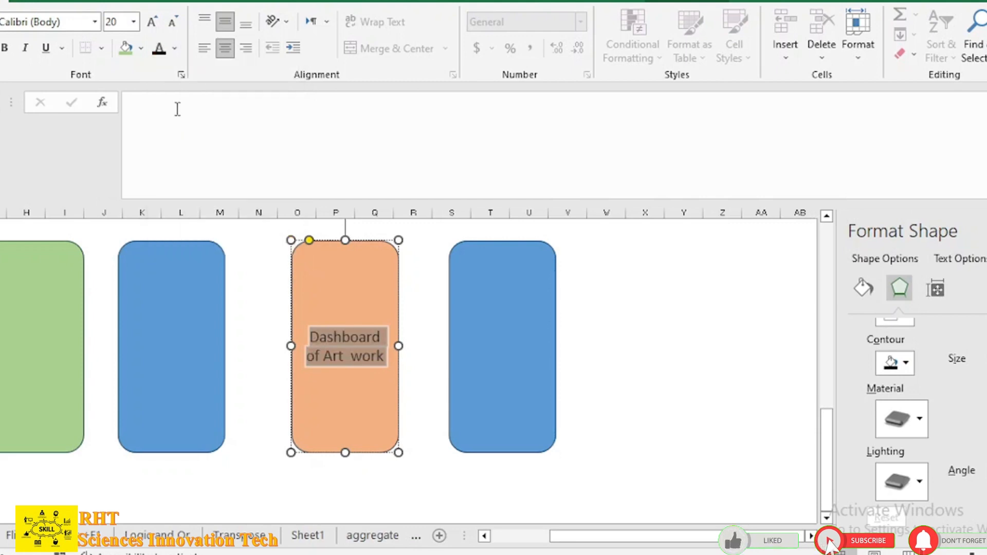
left_click(321, 291)
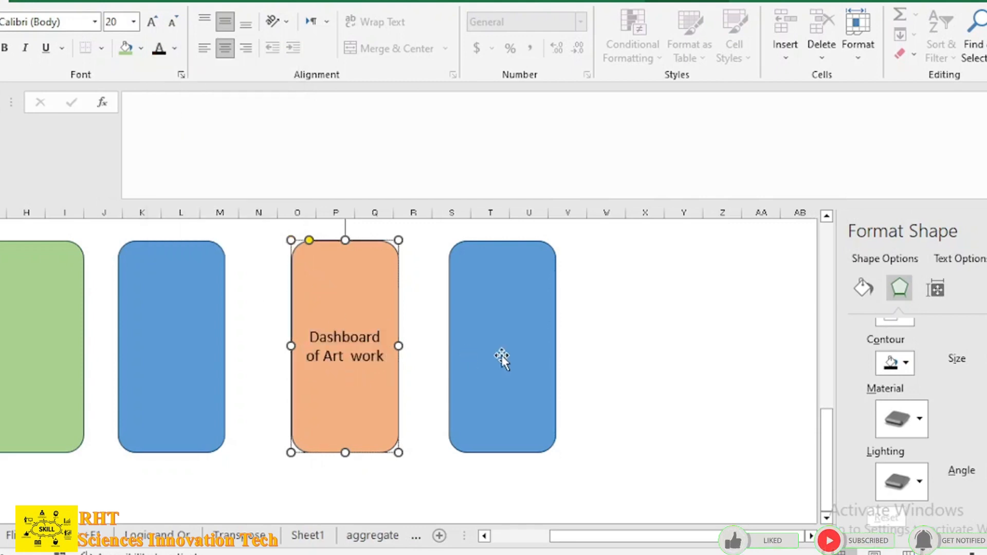
left_click(502, 355)
left_click(148, 327)
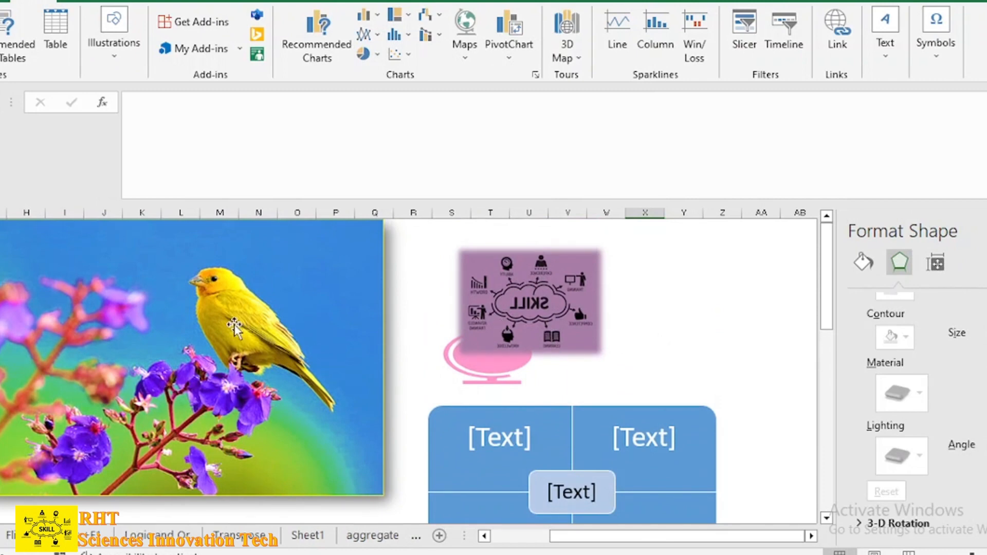
scroll(388, 357, "down", 1)
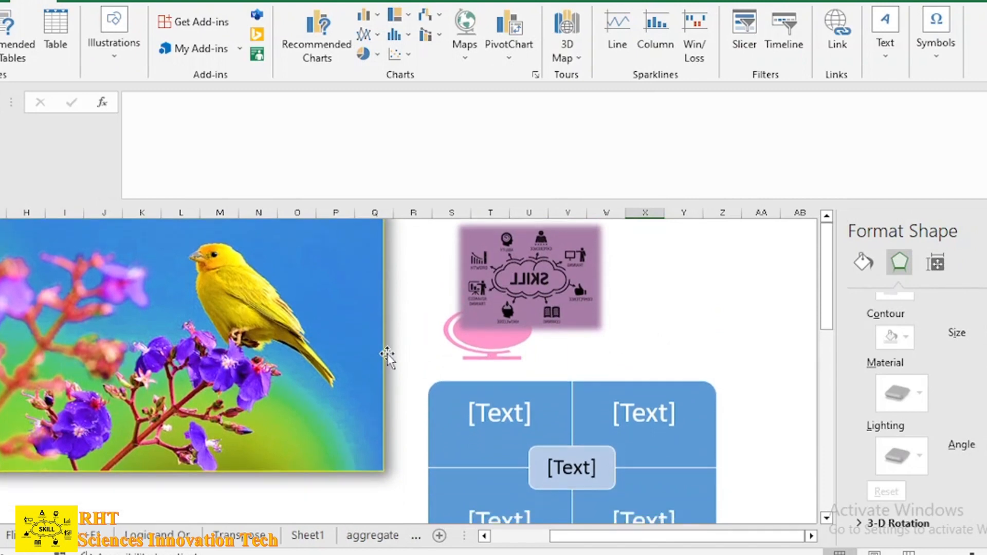
scroll(388, 356, "up", 1)
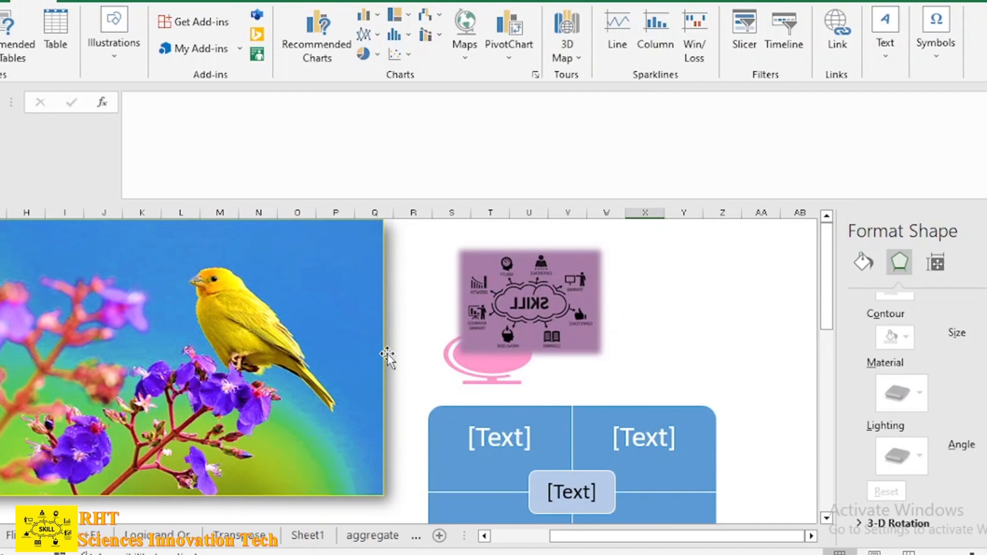